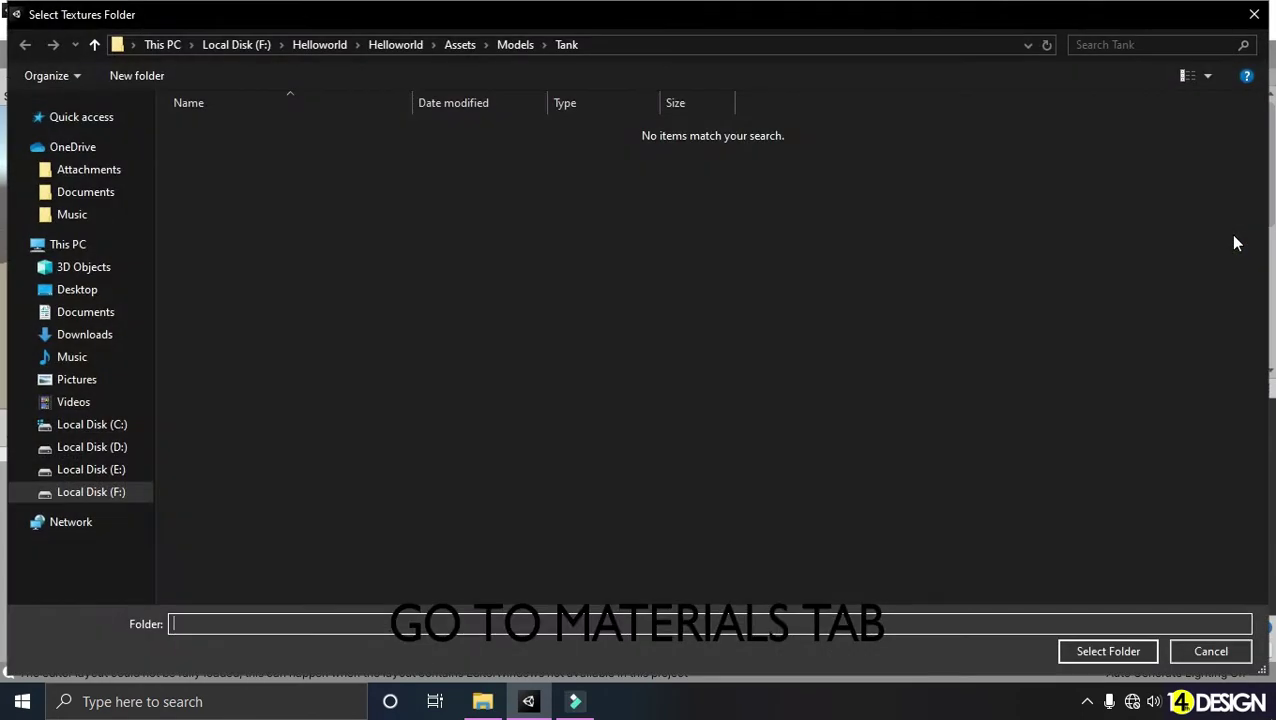
Extract the Tank model's textures into a new folder named Tex and fix the normal map settings of the textures.
{"action": "left_click", "coordinate": [115, 76]}
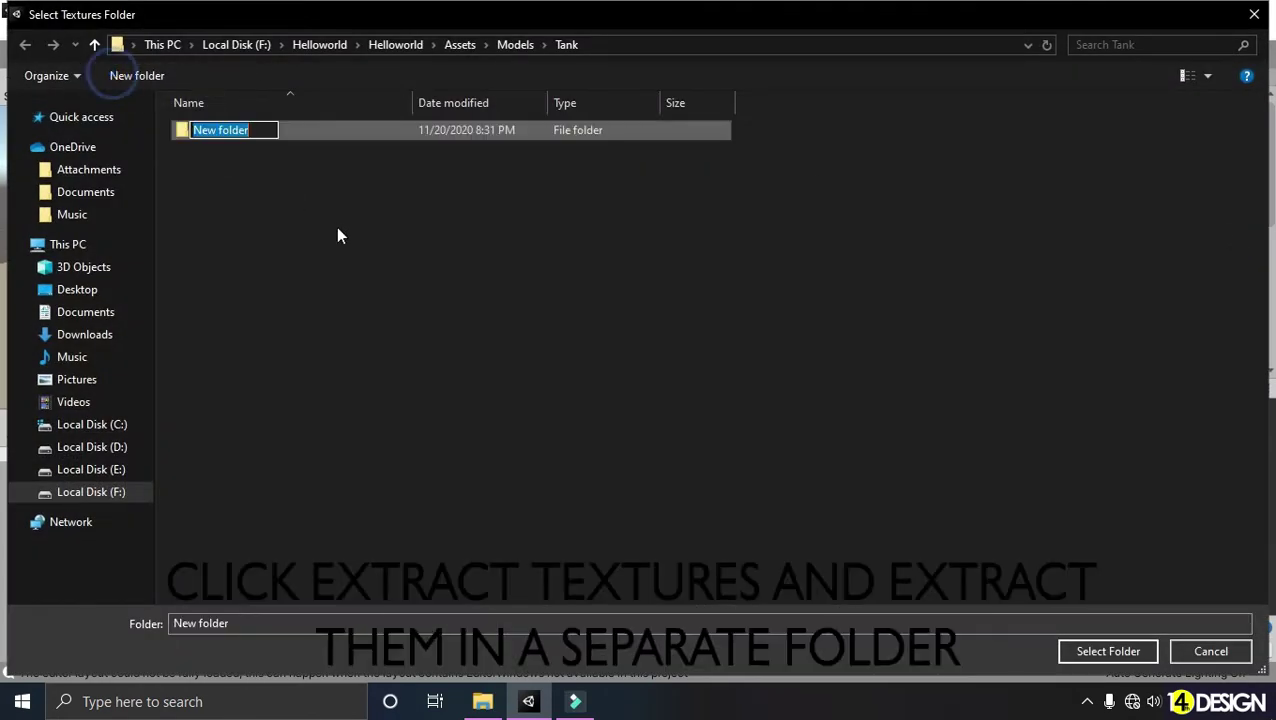
{"action": "type", "text": "Tex"}
{"action": "key", "text": "Return"}
{"action": "key", "text": "Return"}
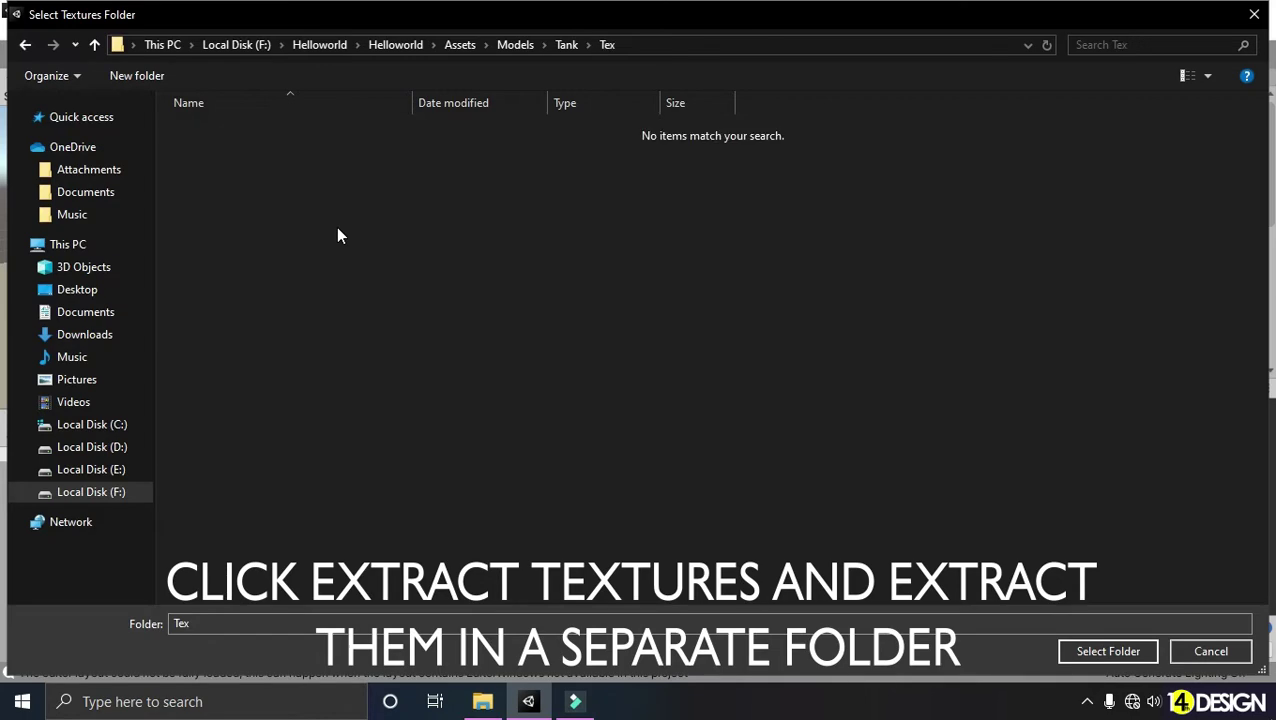
{"action": "left_click", "coordinate": [1108, 651]}
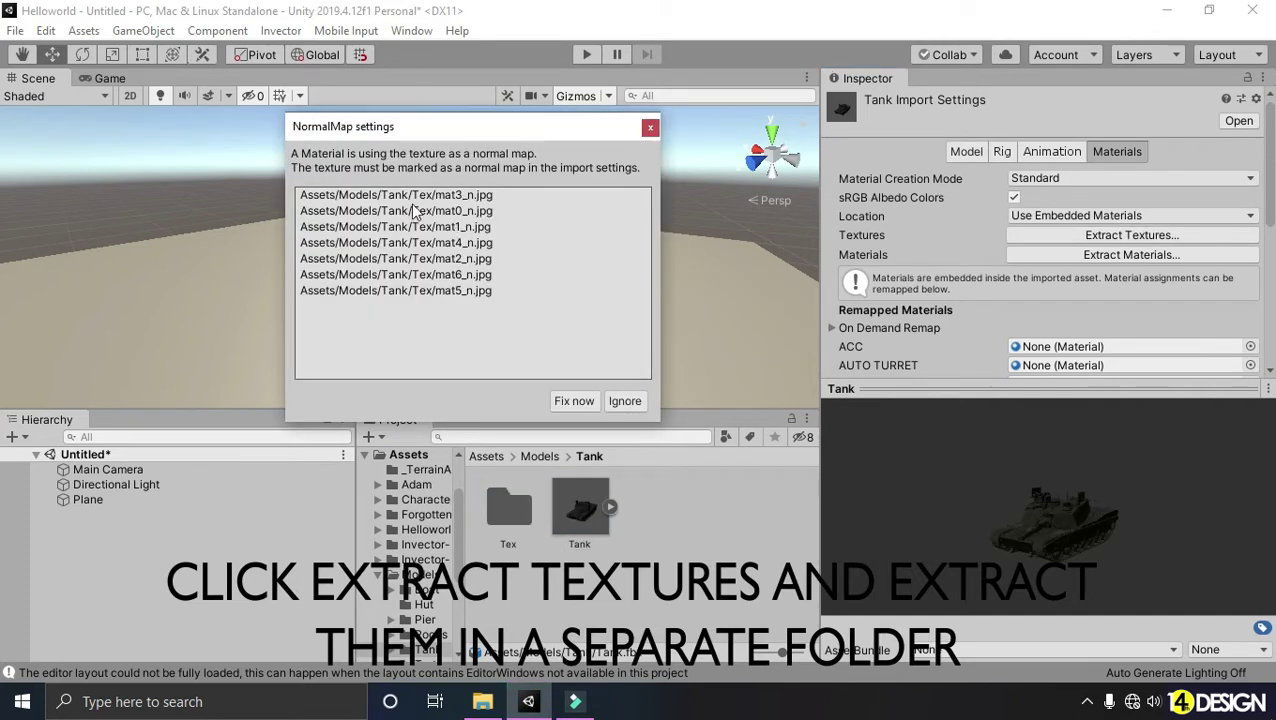
{"action": "left_click", "coordinate": [574, 401]}
Extract the Tank model's embedded materials into a new folder named Mat inside the Tank folder.
{"action": "left_click_drag", "start_coordinate": [876, 464], "coordinate": [1040, 520]}
{"action": "left_click_drag", "start_coordinate": [1061, 390], "coordinate": [1060, 465]}
{"action": "scroll", "coordinate": [1245, 290], "scroll_direction": "down", "scroll_amount": 3}
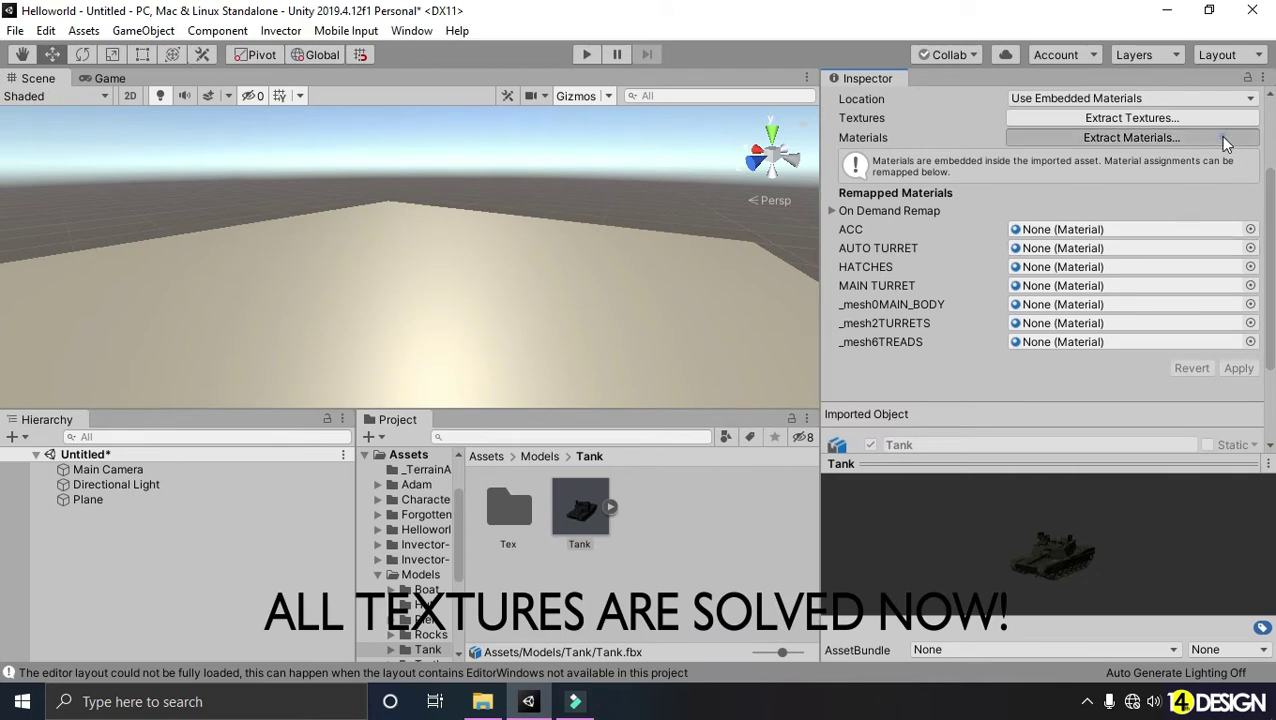
{"action": "left_click", "coordinate": [1130, 137]}
{"action": "left_click", "coordinate": [163, 78]}
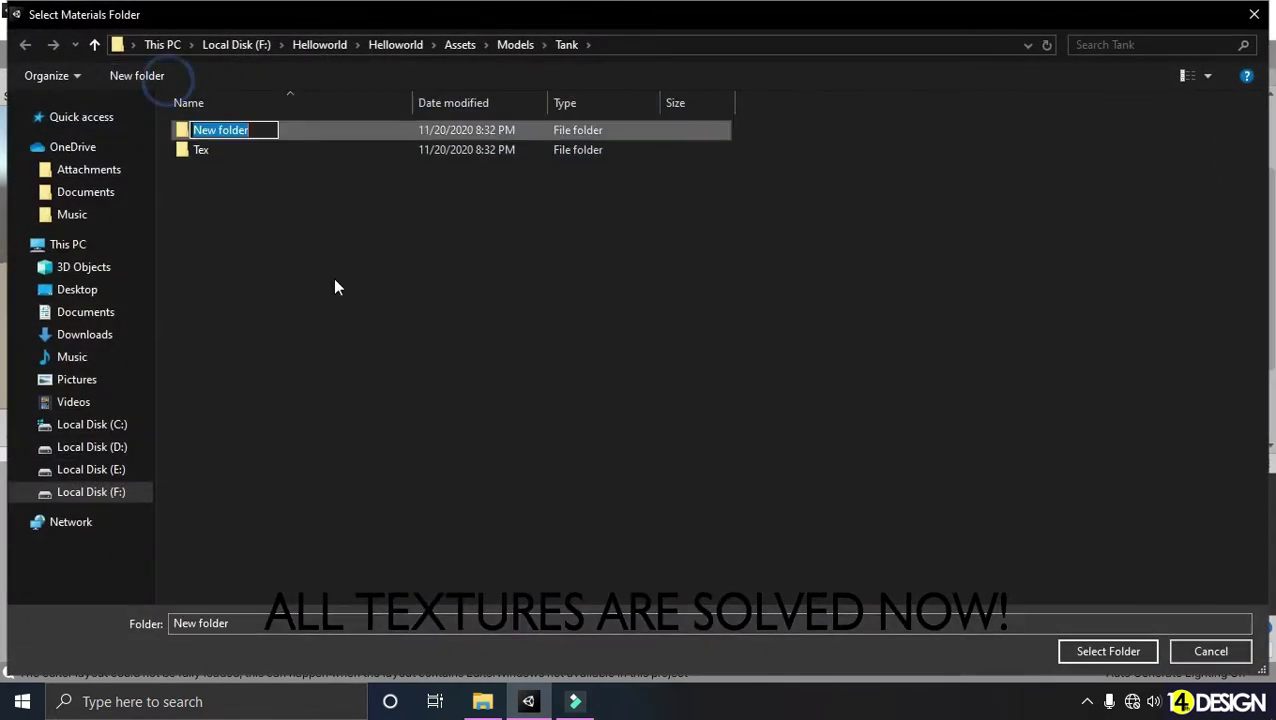
{"action": "type", "text": "Mat"}
{"action": "key", "text": "Return"}
{"action": "key", "text": "Return"}
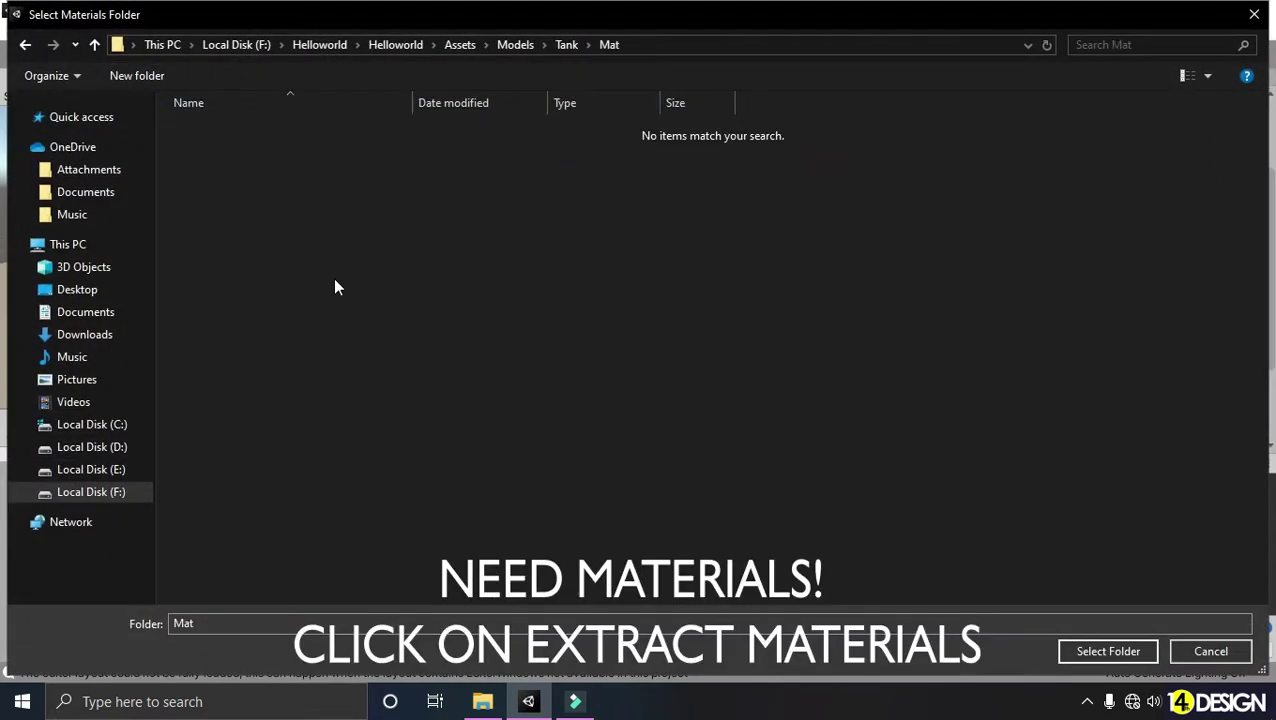
{"action": "left_click", "coordinate": [1105, 650]}
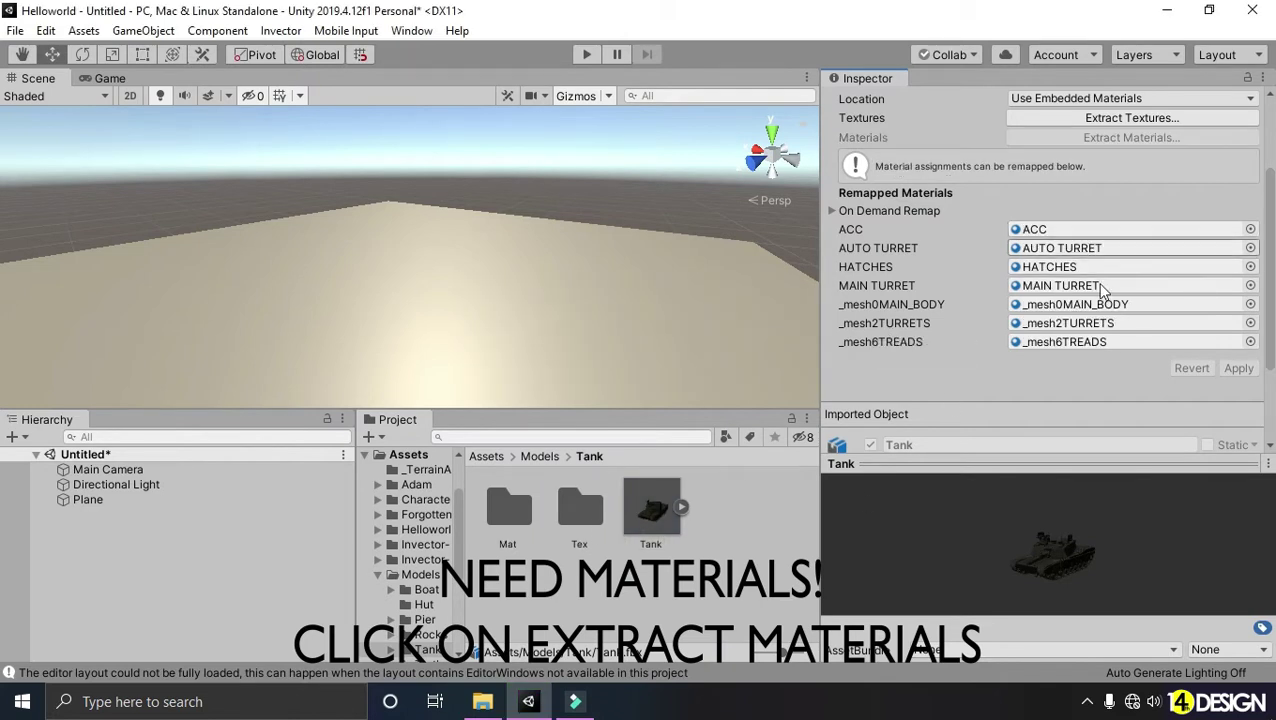
Place the Tank model on the plane in the scene and scale it uniformly to about 13.35.
{"action": "left_click_drag", "start_coordinate": [664, 528], "coordinate": [433, 302]}
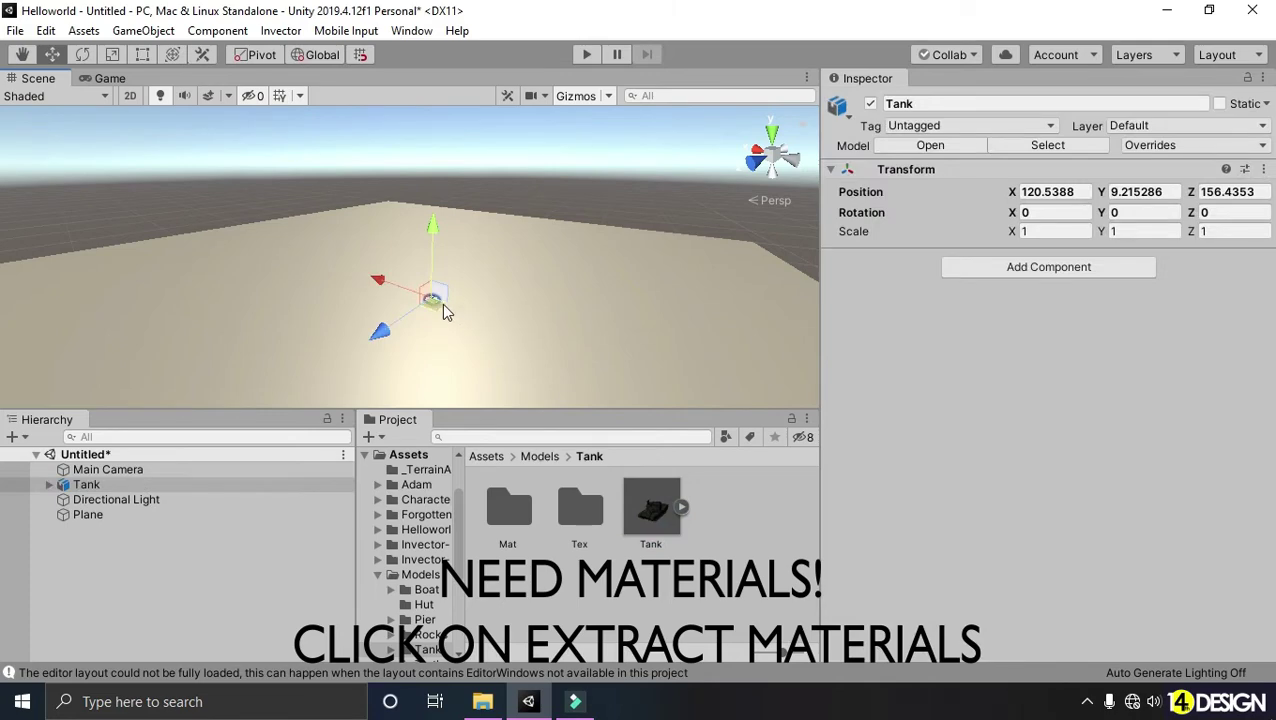
{"action": "scroll", "coordinate": [442, 303], "scroll_direction": "up", "scroll_amount": 2}
{"action": "scroll", "coordinate": [412, 213], "scroll_direction": "up", "scroll_amount": 2}
{"action": "left_click_drag", "start_coordinate": [405, 193], "coordinate": [273, 259], "text": "alt"}
{"action": "key", "text": "r"}
{"action": "scroll", "coordinate": [375, 277], "scroll_direction": "down", "scroll_amount": 8}
Raise the tank out of the plane to a Y position of about 9.82.
{"action": "key", "text": "w"}
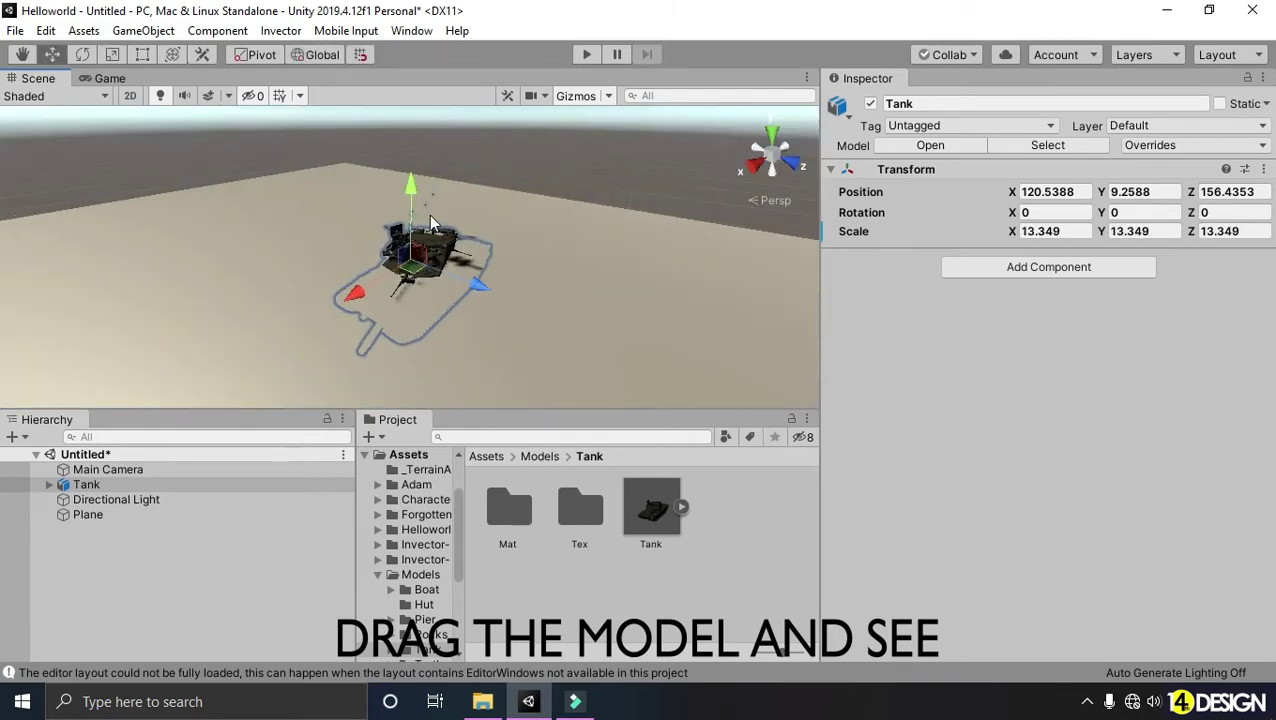
{"action": "left_click_drag", "start_coordinate": [404, 194], "coordinate": [377, 228]}
{"action": "scroll", "coordinate": [377, 228], "scroll_direction": "up", "scroll_amount": 4}
{"action": "left_click_drag", "start_coordinate": [413, 153], "coordinate": [260, 230]}
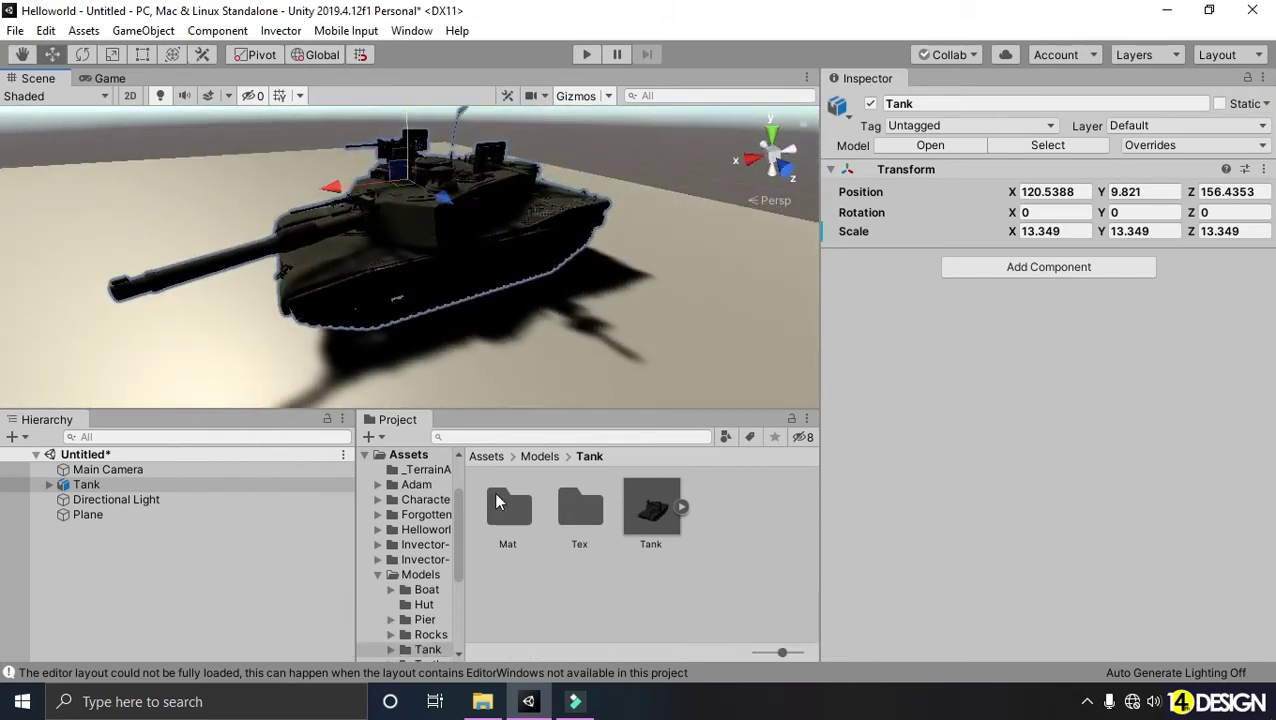
Rotate the Directional Light to a Y rotation of about -158.6 so that it lights the tank's front.
{"action": "left_click", "coordinate": [116, 499]}
{"action": "key", "text": "e"}
{"action": "left_click_drag", "start_coordinate": [511, 133], "coordinate": [981, 349]}
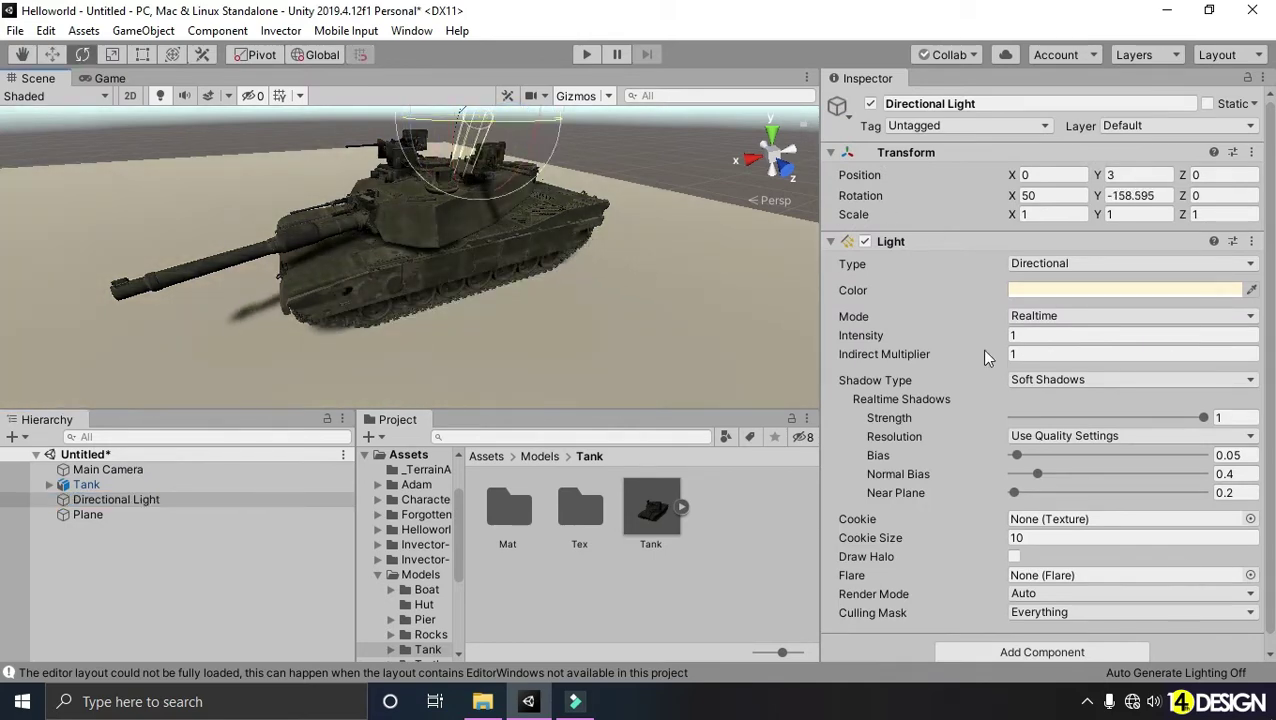
{"action": "left_click", "coordinate": [1220, 673]}
{"action": "left_click", "coordinate": [935, 540]}
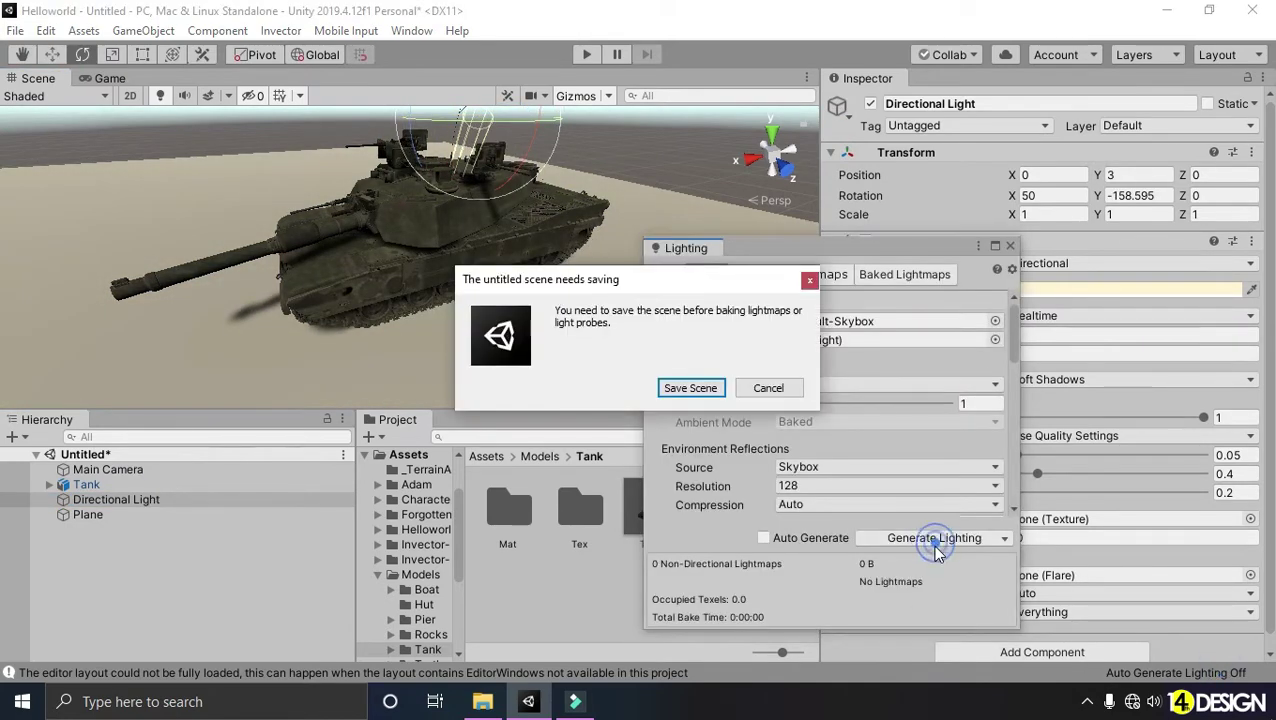
{"action": "left_click", "coordinate": [711, 387]}
{"action": "key", "text": "Escape"}
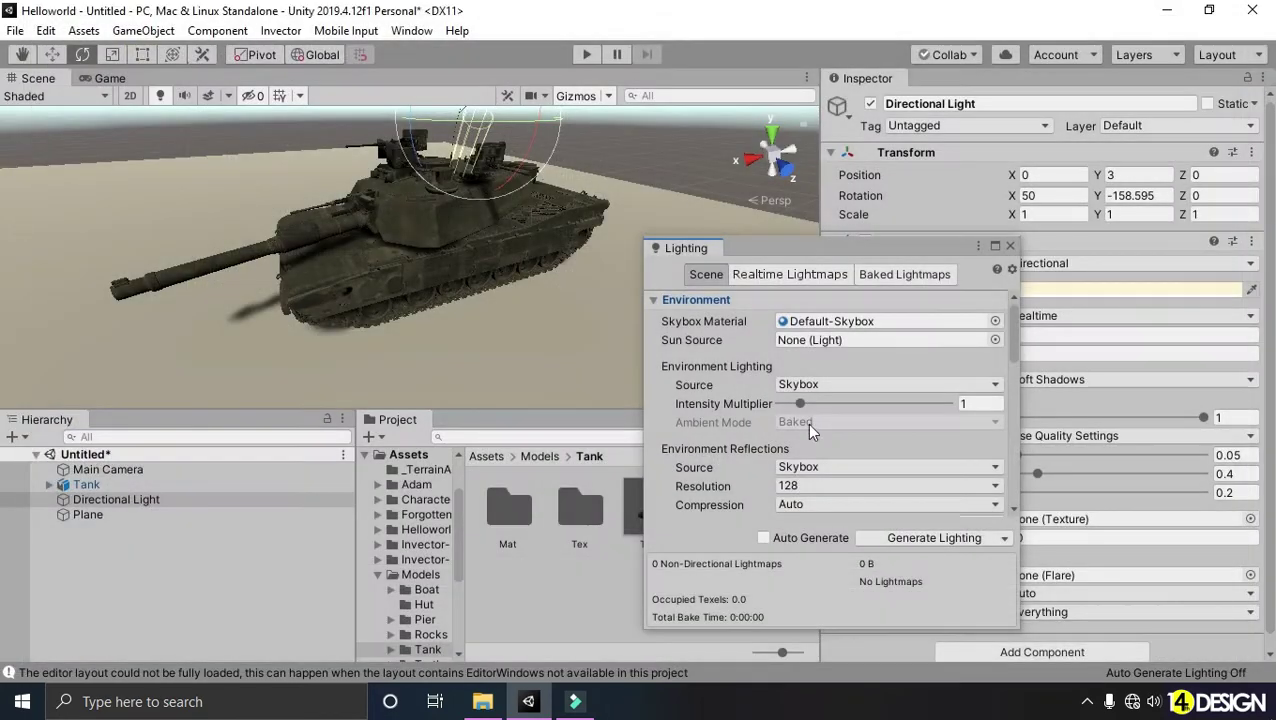
{"action": "left_click", "coordinate": [1011, 249]}
Reveal the extracted materials in the project from the MAIN TURRET assignment in the Tank model's import settings.
{"action": "left_click_drag", "start_coordinate": [640, 262], "coordinate": [447, 263], "text": "alt"}
{"action": "left_click", "coordinate": [660, 162]}
{"action": "scroll", "coordinate": [445, 254], "scroll_direction": "up", "scroll_amount": 5}
{"action": "scroll", "coordinate": [445, 254], "scroll_direction": "down", "scroll_amount": 3}
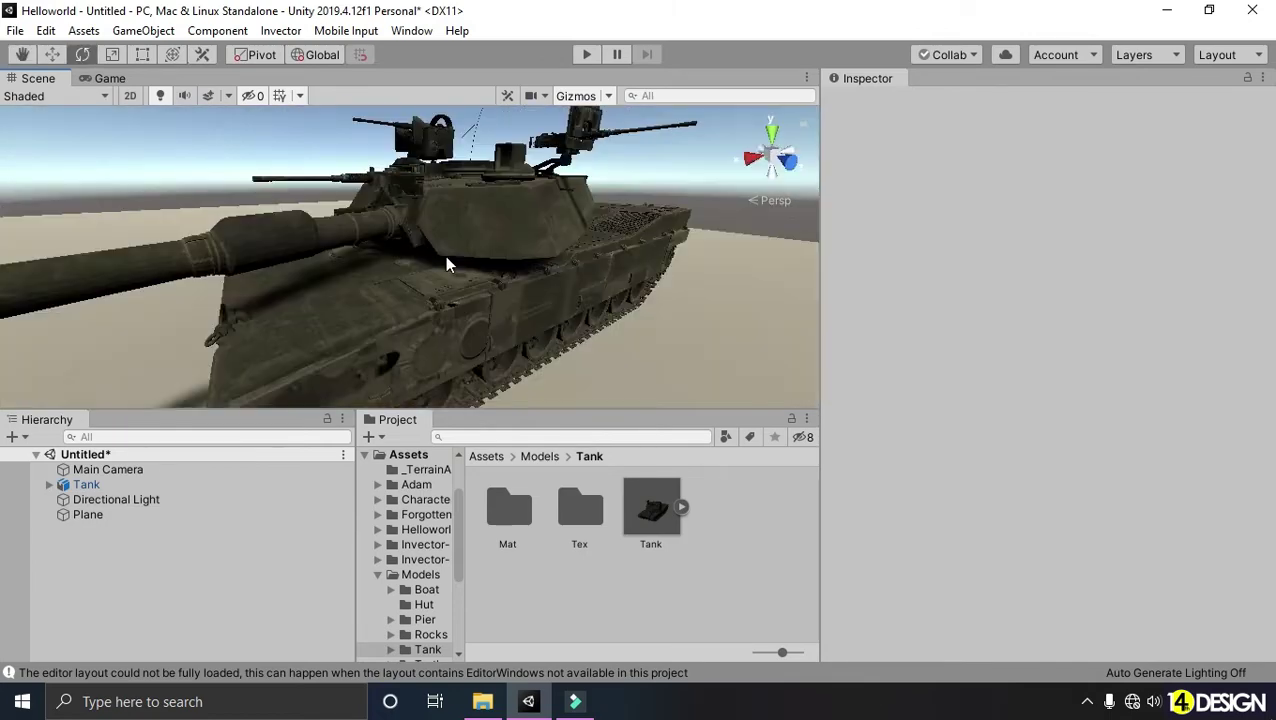
{"action": "left_click", "coordinate": [646, 511]}
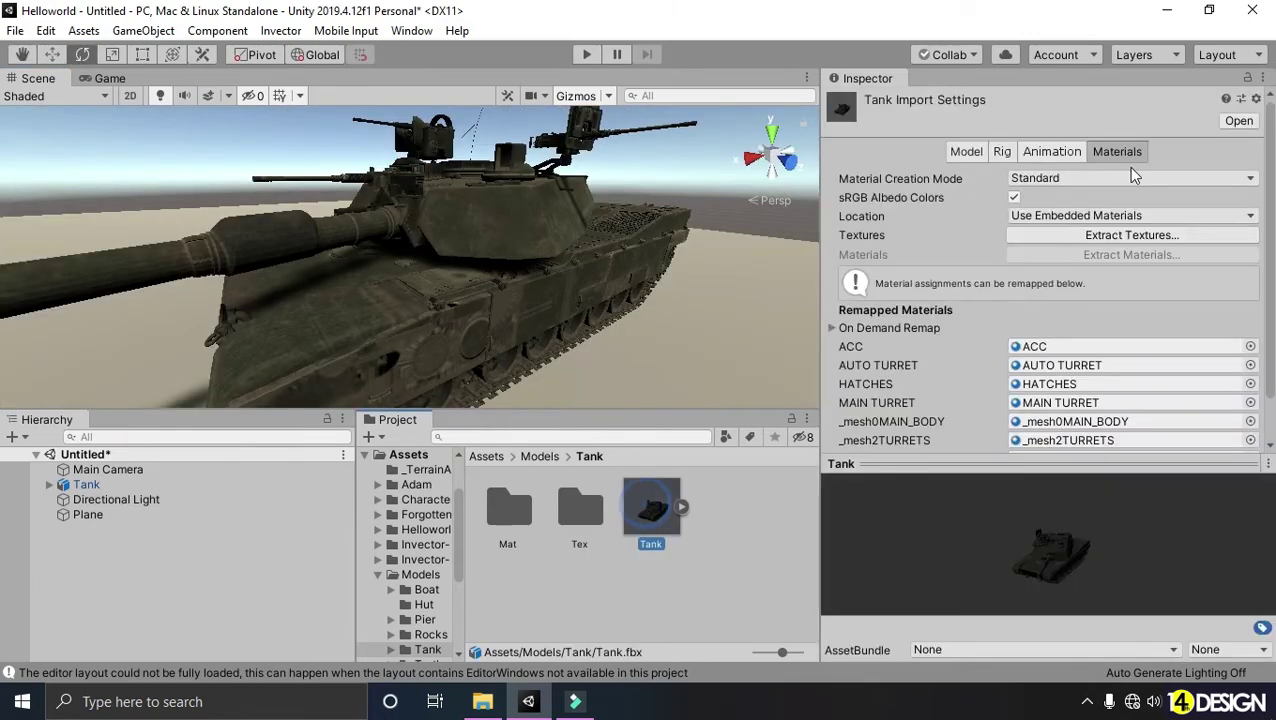
{"action": "scroll", "coordinate": [1080, 362], "scroll_direction": "down", "scroll_amount": 1}
{"action": "left_click", "coordinate": [1077, 355]}
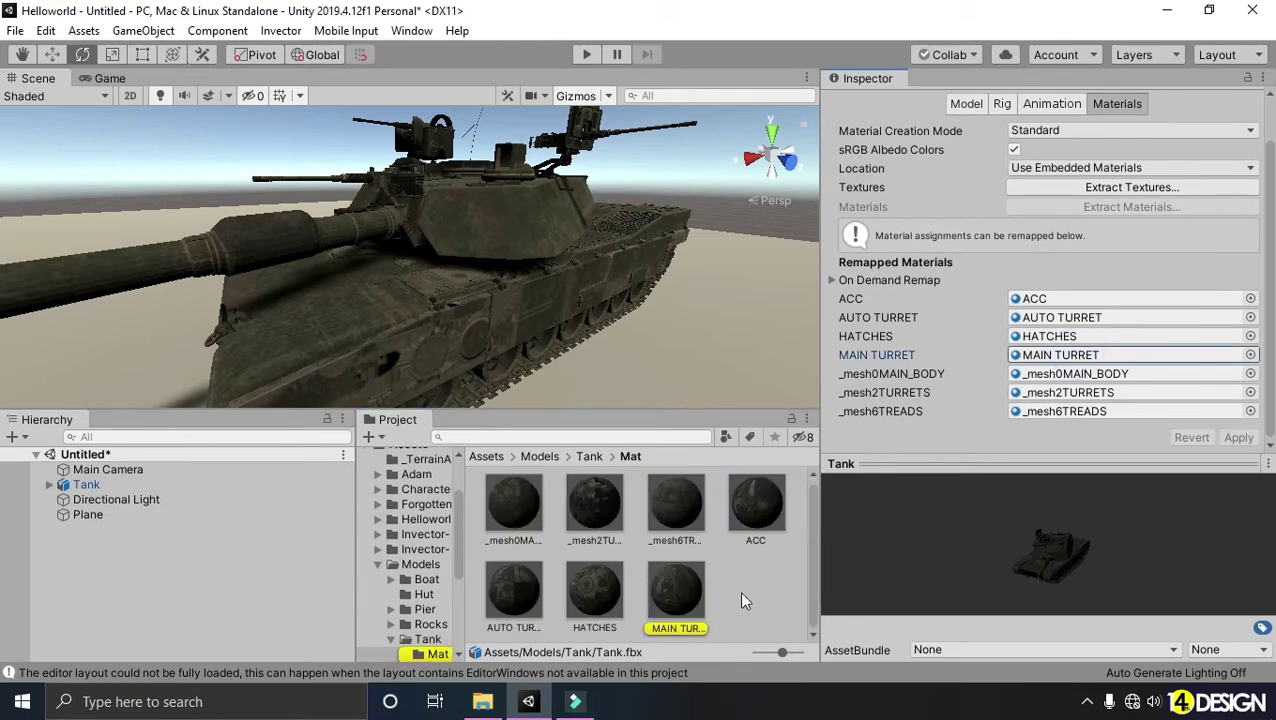
Set the metallic value of the _mesh0MAIN_BODY material to 0.645 and raise the metallic value of _mesh2TURRETS.
{"action": "left_click", "coordinate": [514, 507]}
{"action": "left_click_drag", "start_coordinate": [1010, 161], "coordinate": [1134, 161]}
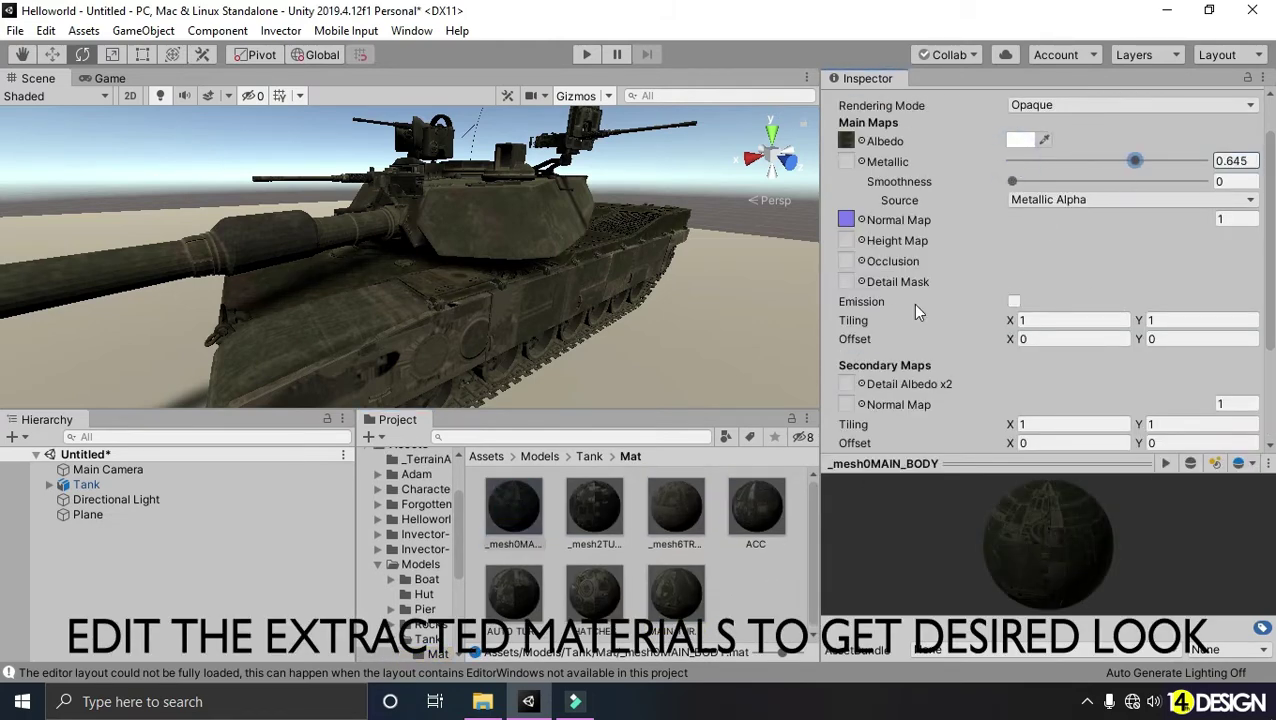
{"action": "left_click", "coordinate": [618, 517]}
{"action": "left_click_drag", "start_coordinate": [1011, 161], "coordinate": [1155, 182]}
Raise the smoothness of the _mesh6TREADS material and set the ACC material's smoothness to about 0.617.
{"action": "left_click", "coordinate": [676, 507]}
{"action": "left_click_drag", "start_coordinate": [1004, 181], "coordinate": [1147, 182]}
{"action": "left_click_drag", "start_coordinate": [560, 250], "coordinate": [614, 470], "text": "alt"}
{"action": "left_click", "coordinate": [759, 522]}
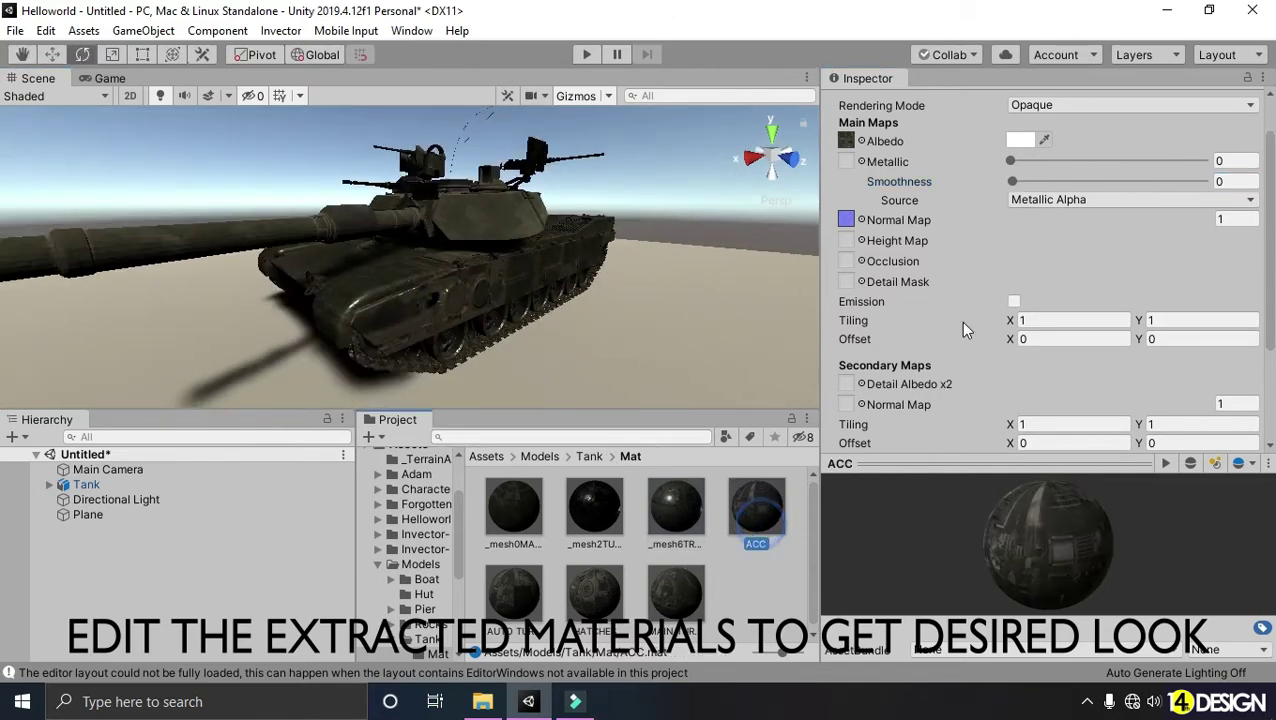
{"action": "left_click_drag", "start_coordinate": [1017, 181], "coordinate": [1127, 192]}
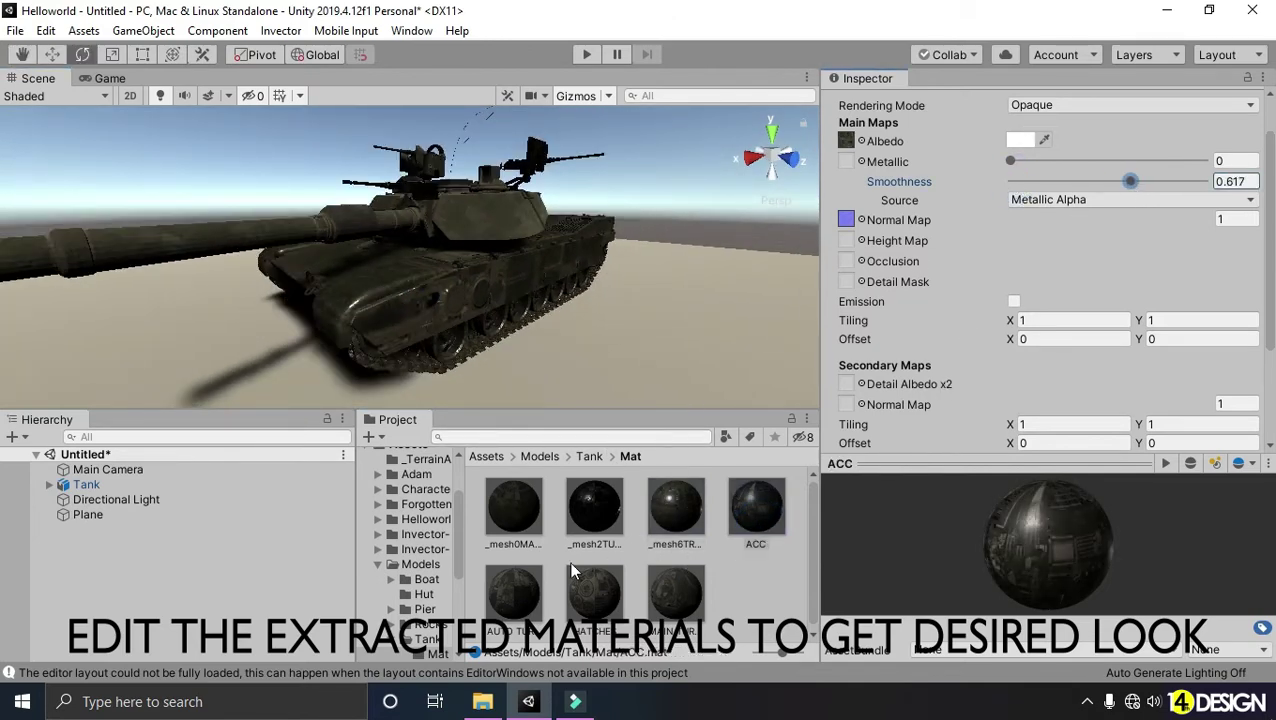
Raise the smoothness of the AUTO TURRET material and set the HATCHES material's smoothness to about 0.604.
{"action": "left_click", "coordinate": [530, 591]}
{"action": "left_click_drag", "start_coordinate": [1040, 186], "coordinate": [1134, 186]}
{"action": "left_click", "coordinate": [595, 590]}
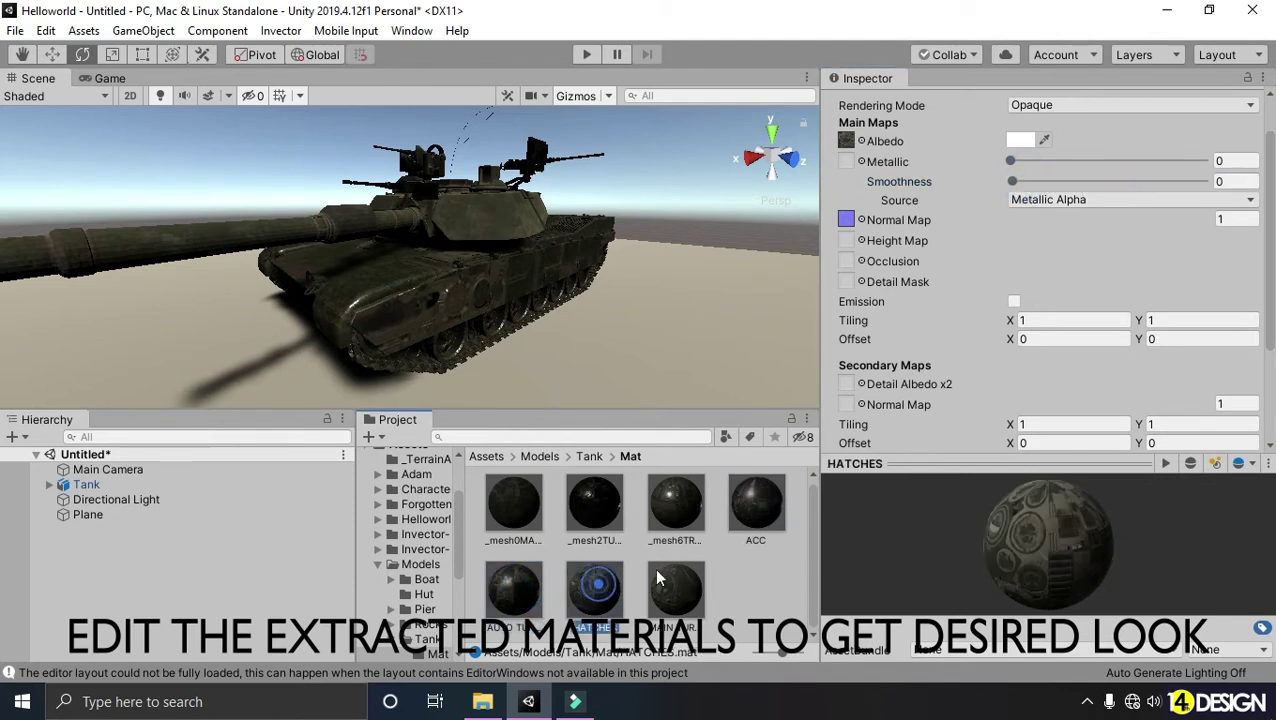
{"action": "left_click_drag", "start_coordinate": [1060, 180], "coordinate": [1129, 181]}
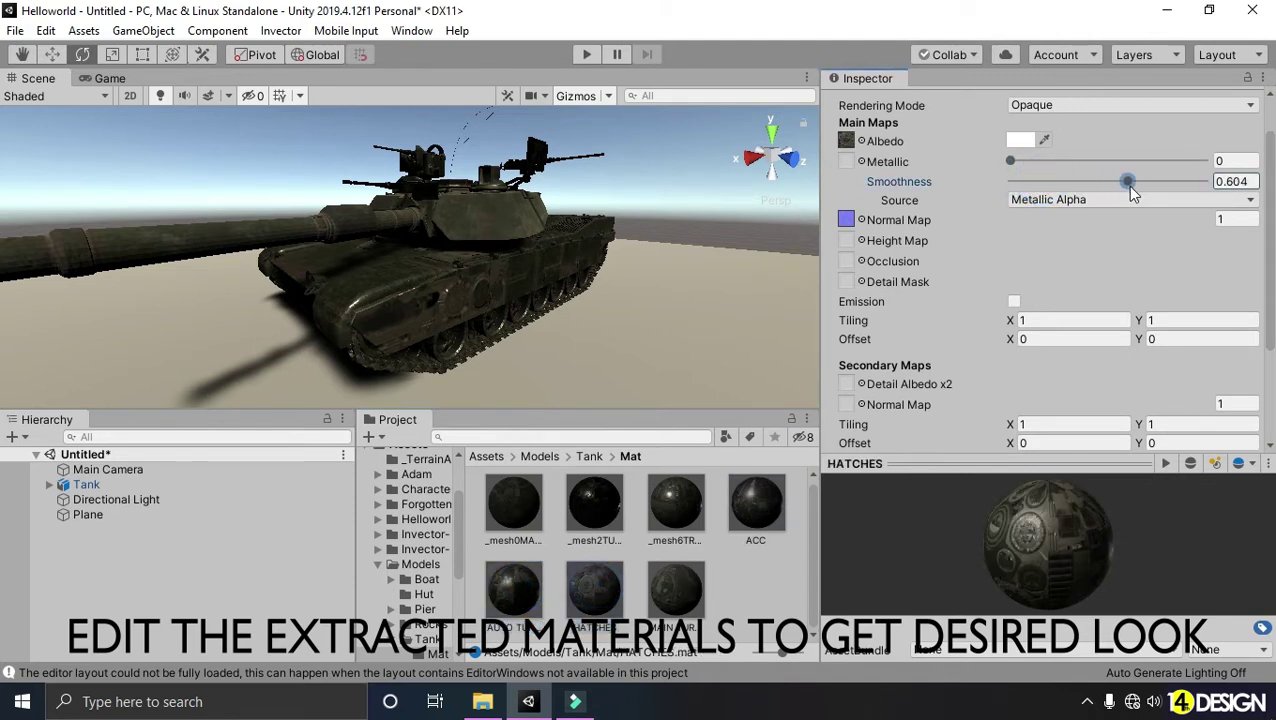
Set the MAIN TURRET material's smoothness to about 0.486 and check the tank's look from several angles.
{"action": "mouse_move", "coordinate": [462, 222]}
{"action": "left_mouse_down", "text": "alt"}
{"action": "mouse_move", "coordinate": [482, 224]}
{"action": "mouse_move", "coordinate": [461, 214]}
{"action": "mouse_move", "coordinate": [466, 226]}
{"action": "left_mouse_up", "text": "alt"}
{"action": "left_click", "coordinate": [672, 596]}
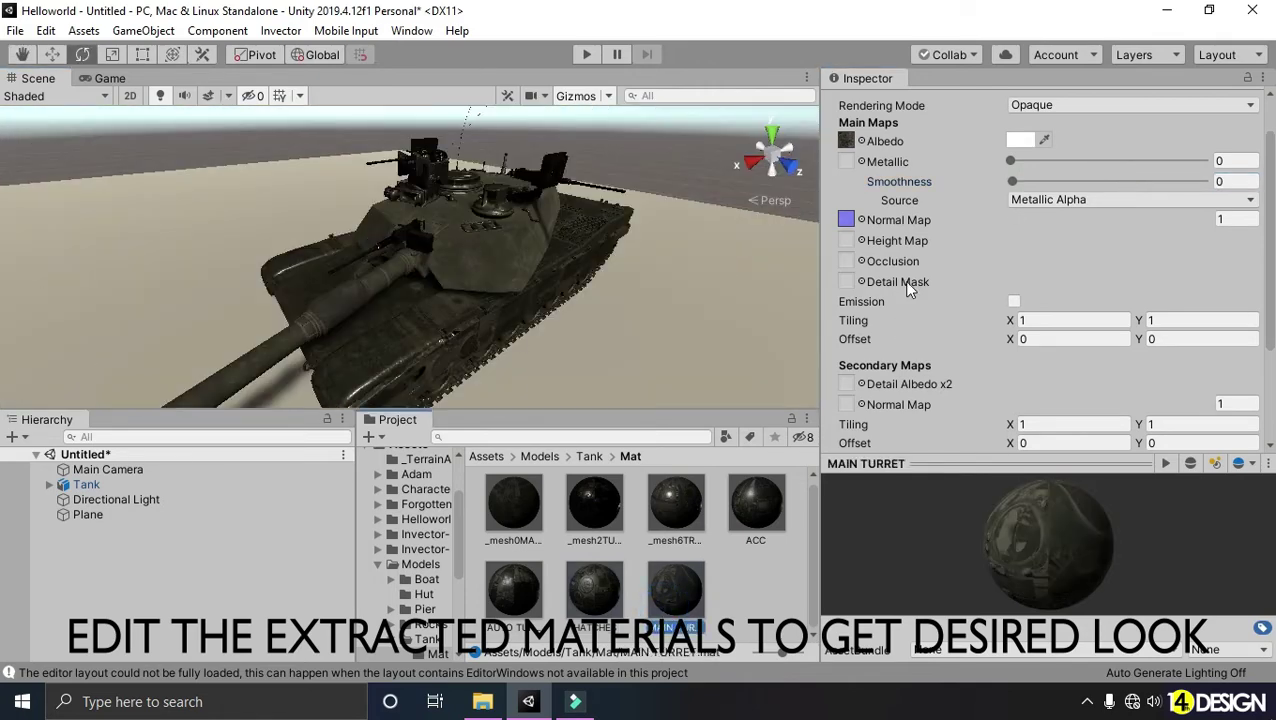
{"action": "left_click_drag", "start_coordinate": [1012, 181], "coordinate": [1104, 181]}
{"action": "mouse_move", "coordinate": [645, 261]}
{"action": "left_mouse_down", "text": "alt"}
{"action": "mouse_move", "coordinate": [447, 288]}
{"action": "mouse_move", "coordinate": [466, 220]}
{"action": "mouse_move", "coordinate": [360, 250]}
{"action": "mouse_move", "coordinate": [581, 262]}
{"action": "mouse_move", "coordinate": [605, 322]}
{"action": "mouse_move", "coordinate": [456, 299]}
{"action": "mouse_move", "coordinate": [305, 231]}
{"action": "mouse_move", "coordinate": [642, 254]}
{"action": "mouse_move", "coordinate": [634, 263]}
{"action": "left_mouse_up", "text": "alt"}
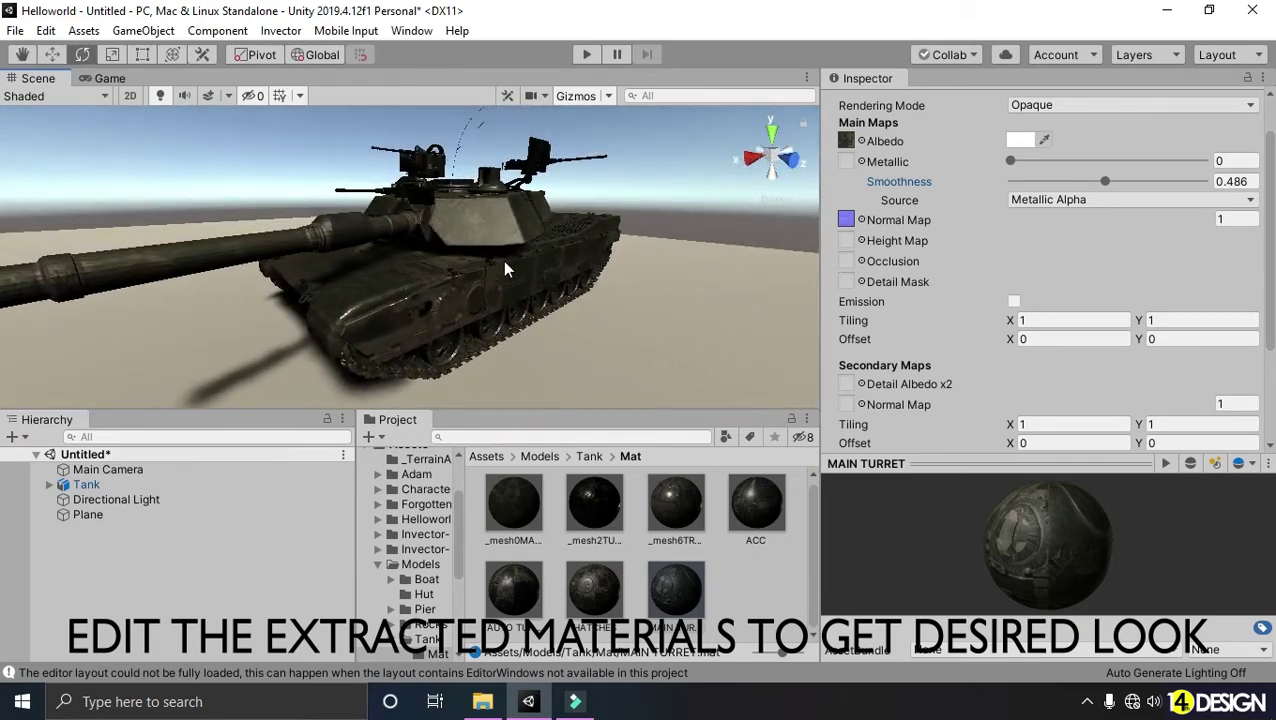
{"action": "left_click_drag", "start_coordinate": [358, 263], "coordinate": [356, 262], "text": "alt"}
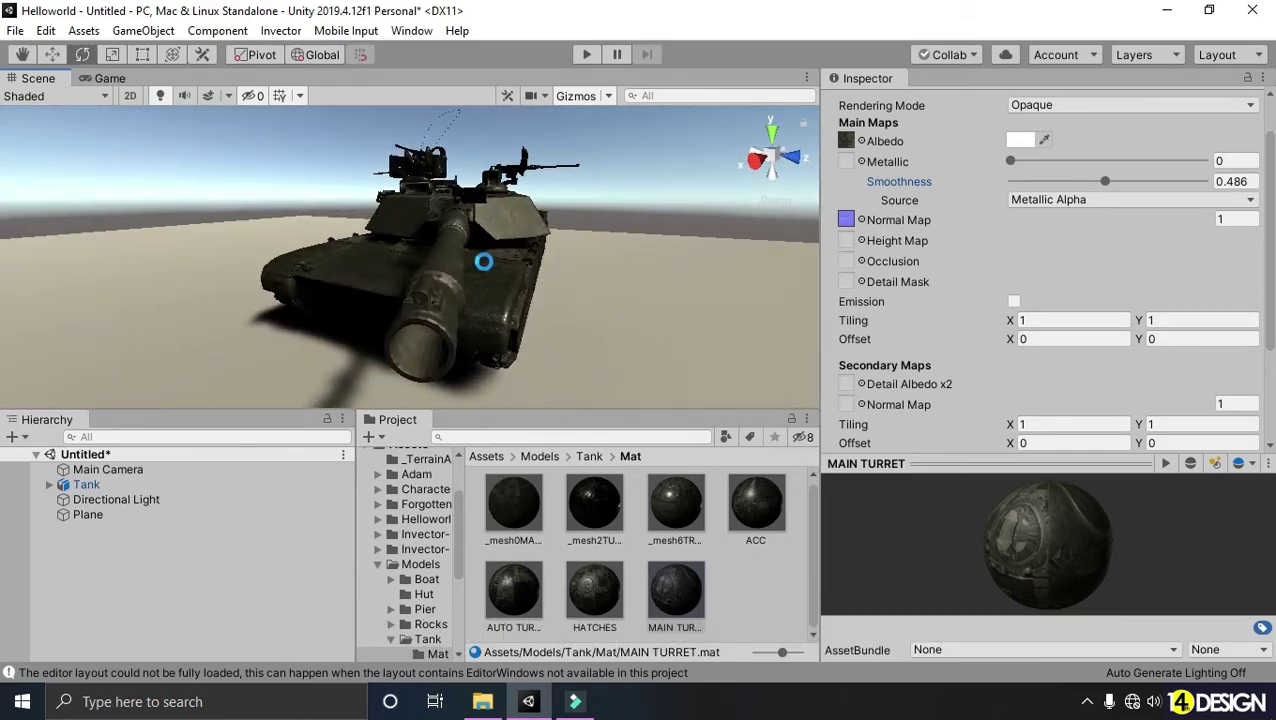
Save the scene as New in the new folder under Assets/Scenes.
{"action": "key", "text": "ctrl+s"}
{"action": "double_click", "coordinate": [243, 366]}
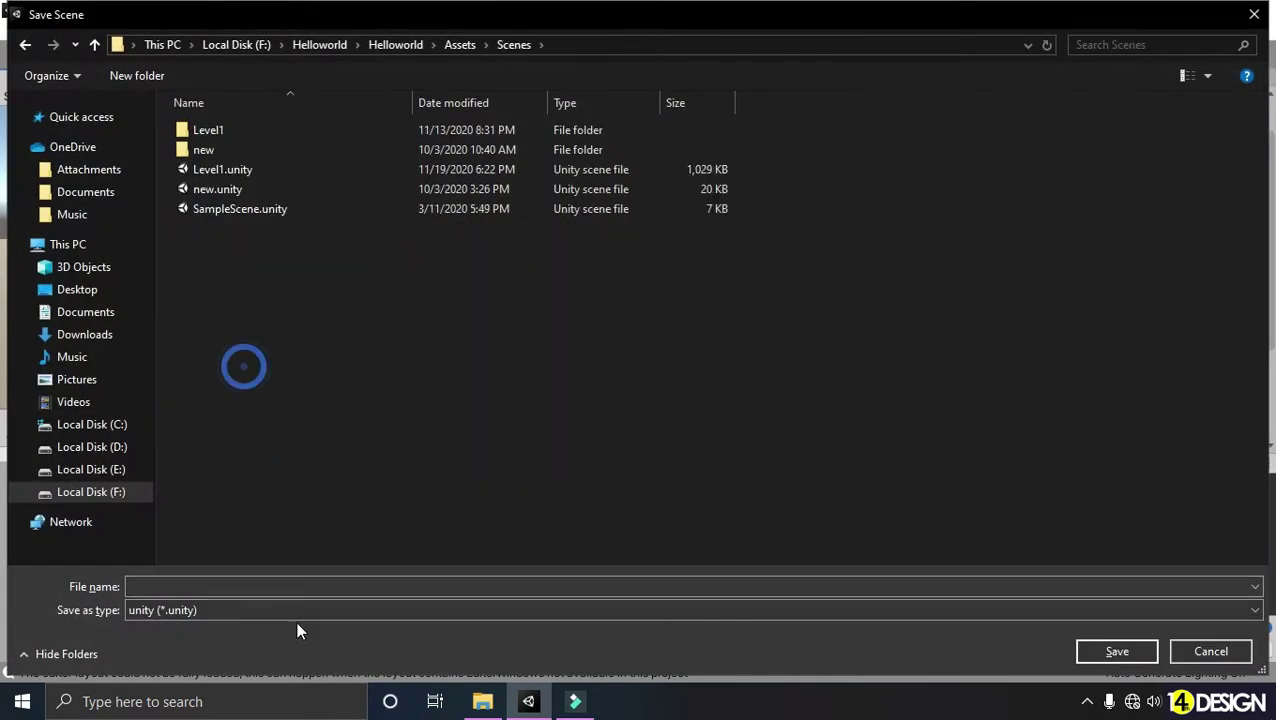
{"action": "type", "text": "N"}
{"action": "key", "text": "BackSpace"}
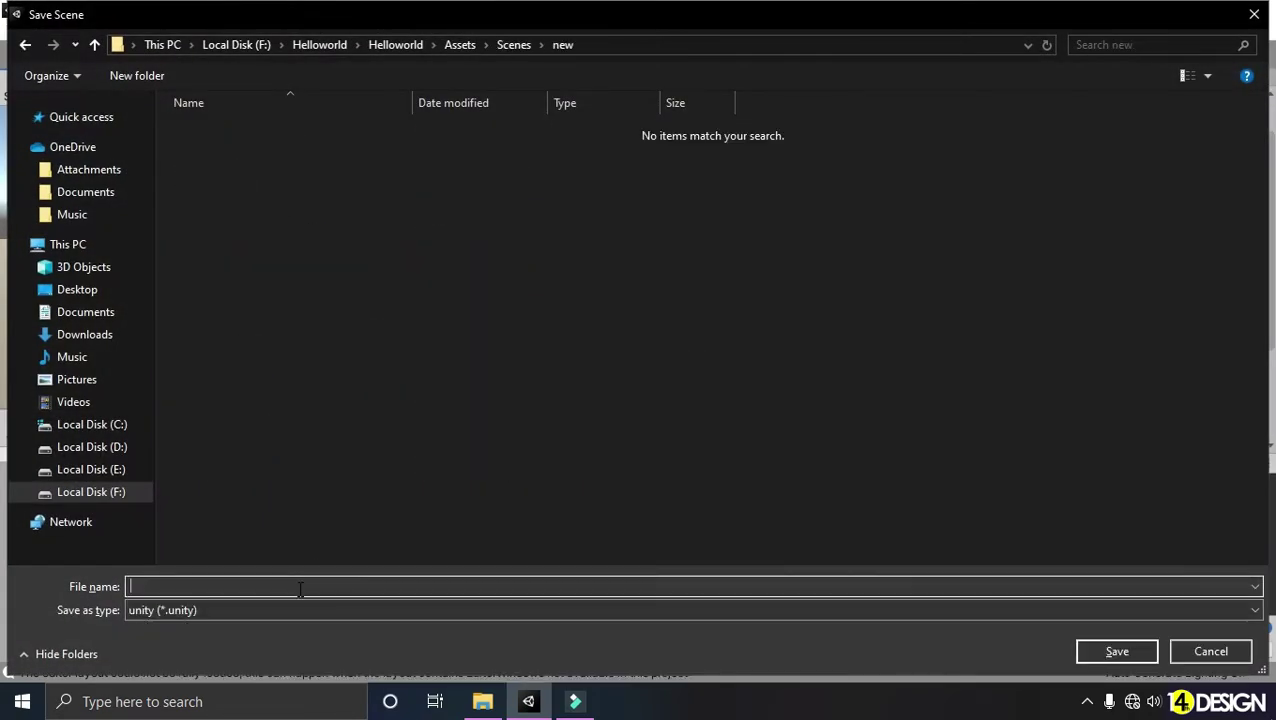
{"action": "type", "text": "New"}
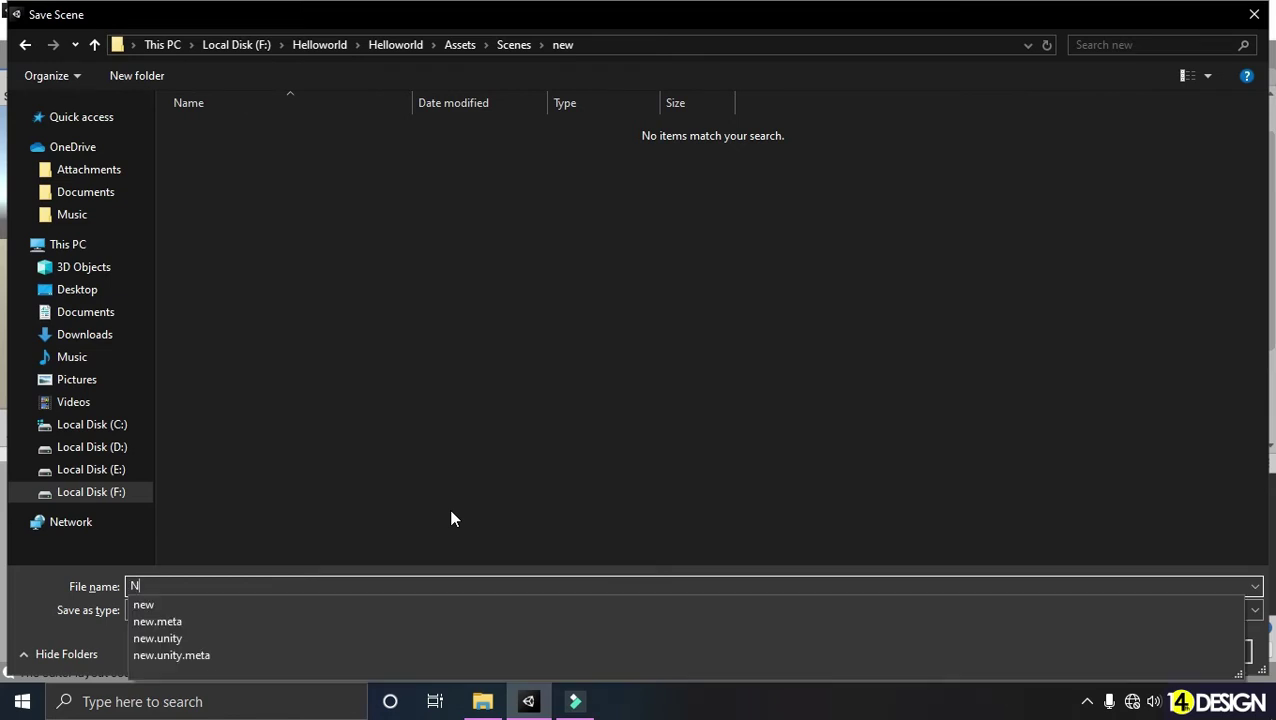
{"action": "key", "text": "Return"}
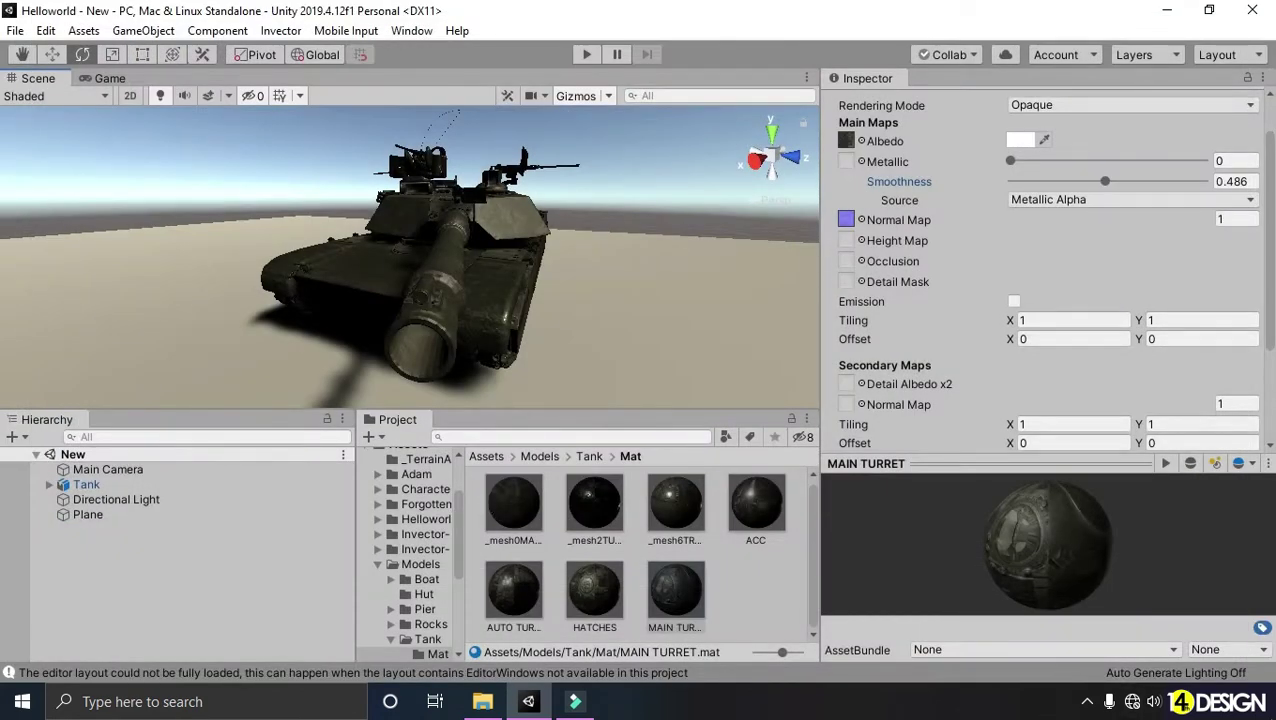
Generate the scene's lighting, close the Lighting window and inspect the lit tank.
{"action": "left_click", "coordinate": [889, 532]}
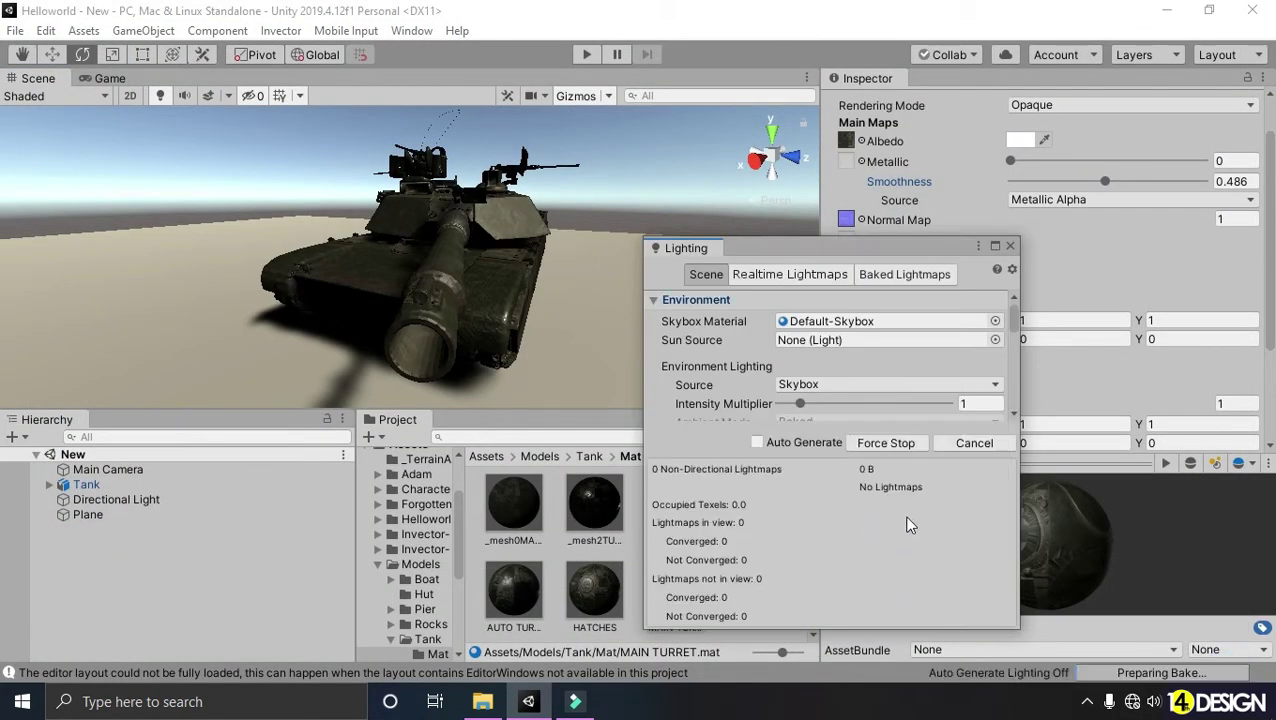
{"action": "left_click", "coordinate": [1010, 245]}
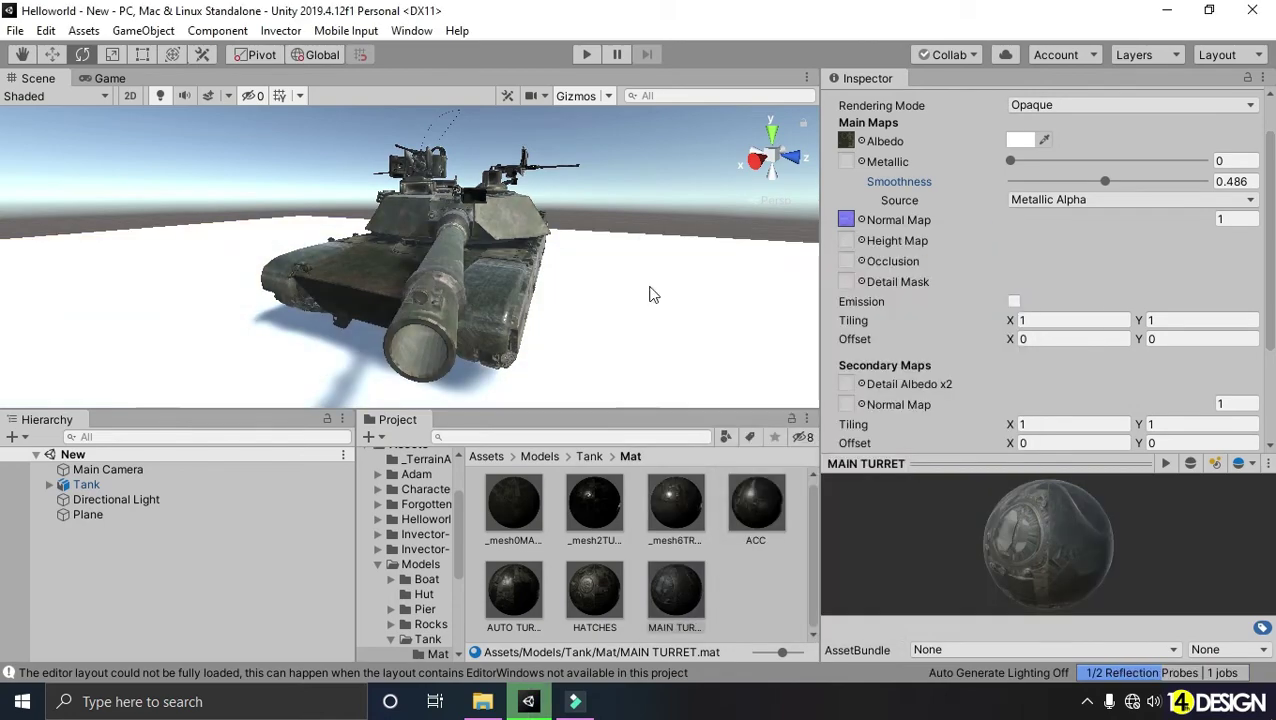
{"action": "left_click_drag", "start_coordinate": [646, 288], "coordinate": [95, 285], "text": "alt"}
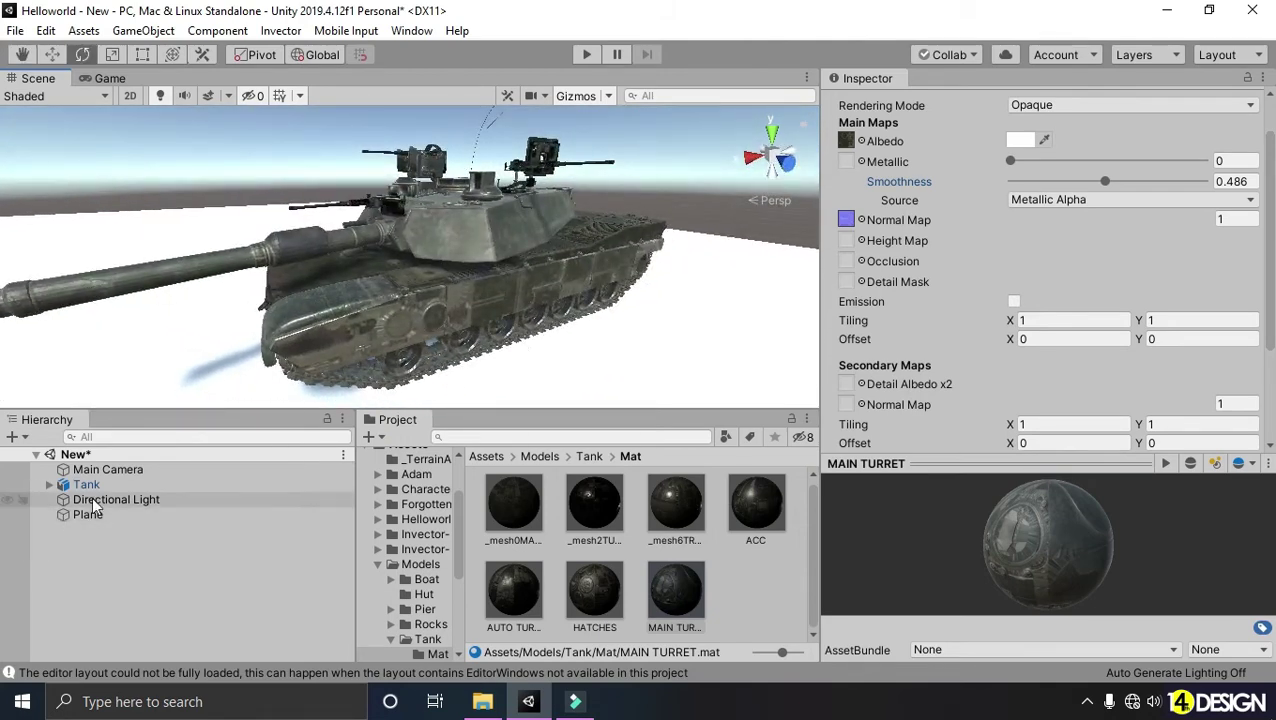
{"action": "left_click_drag", "start_coordinate": [389, 323], "coordinate": [430, 325], "text": "alt"}
Go back up to the Models folder in the project.
{"action": "left_click", "coordinate": [591, 457]}
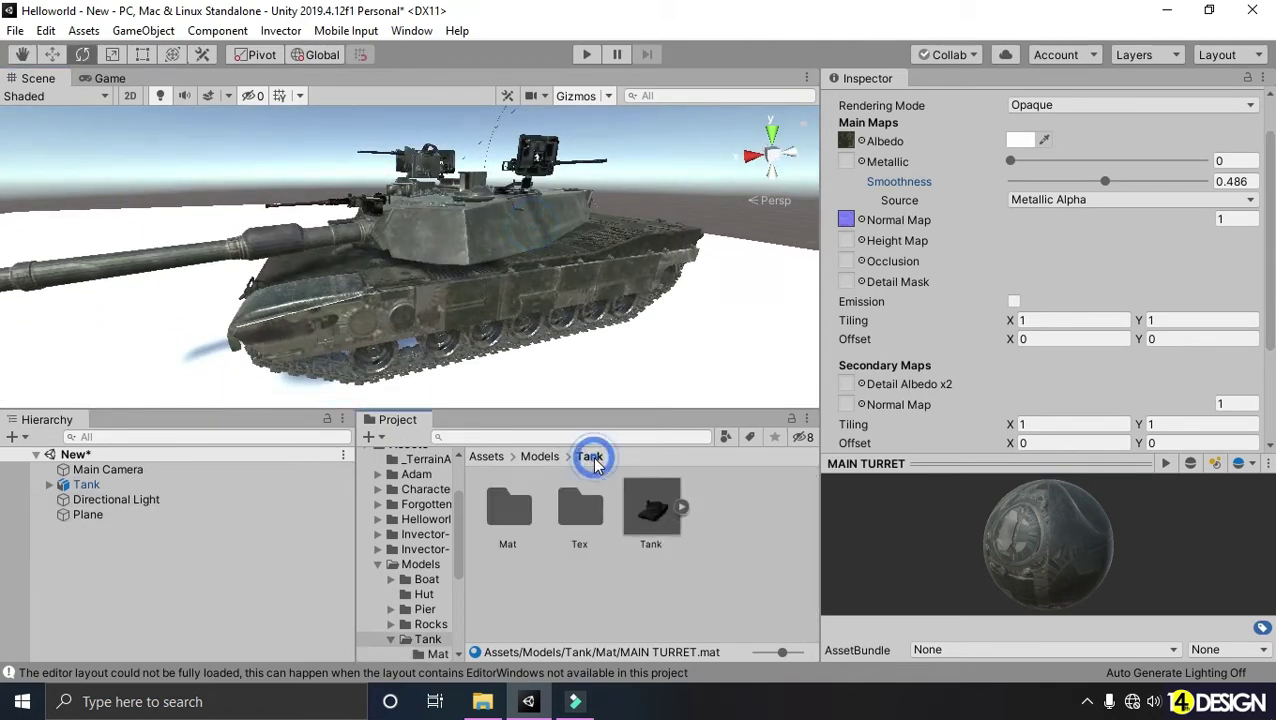
{"action": "left_click", "coordinate": [548, 459]}
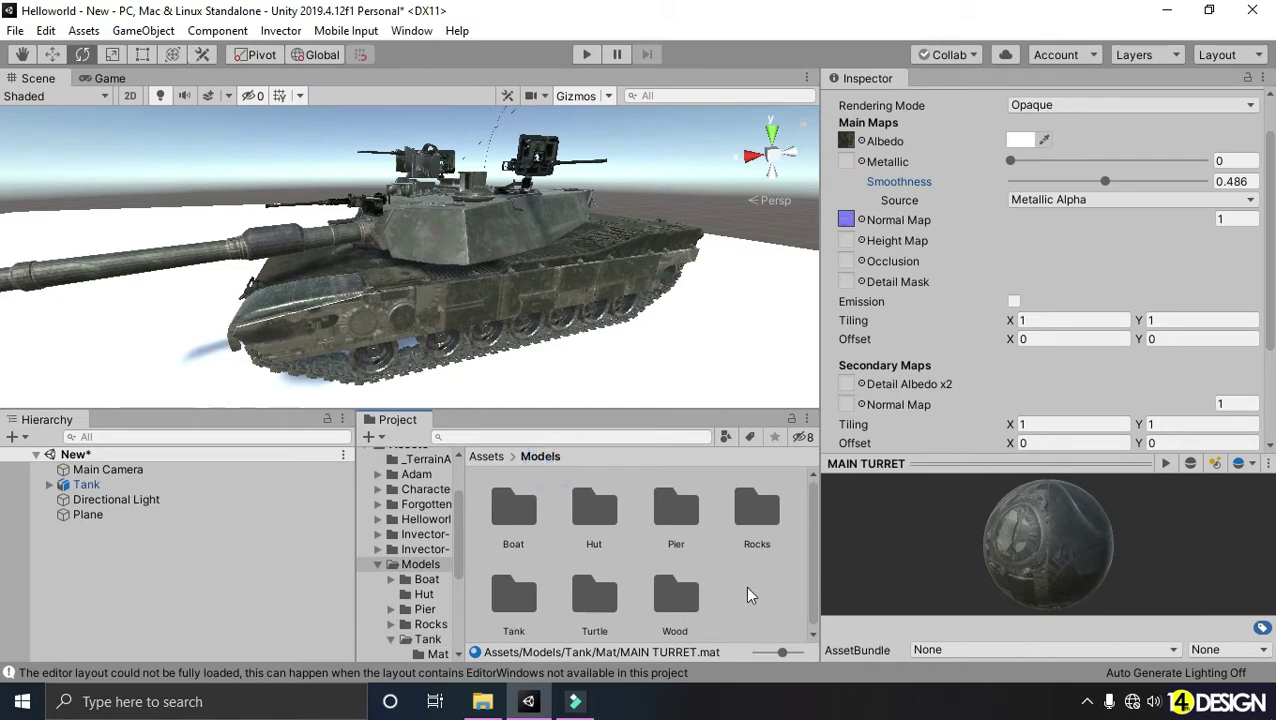
{"action": "left_click", "coordinate": [745, 585]}
{"action": "key", "text": "Return"}
{"action": "key", "text": "Delete"}
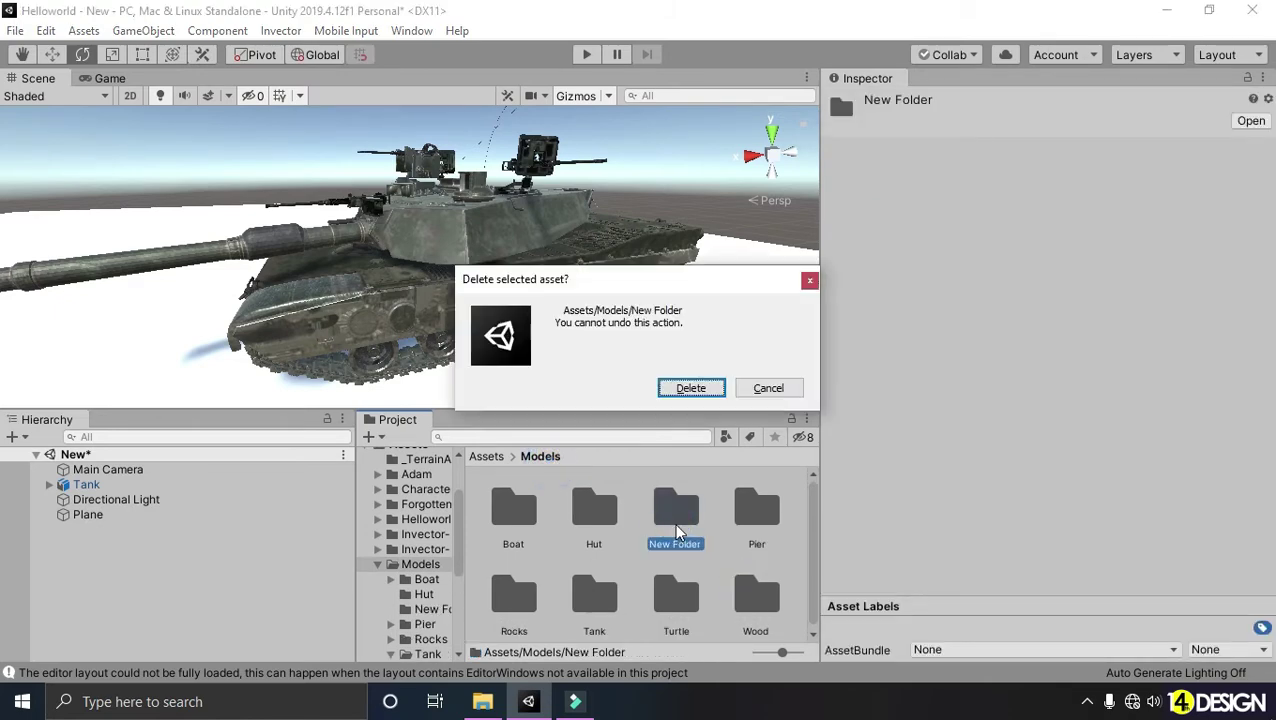
{"action": "key", "text": "Return"}
Create a folder named City inside the Models folder.
{"action": "right_click", "coordinate": [723, 577]}
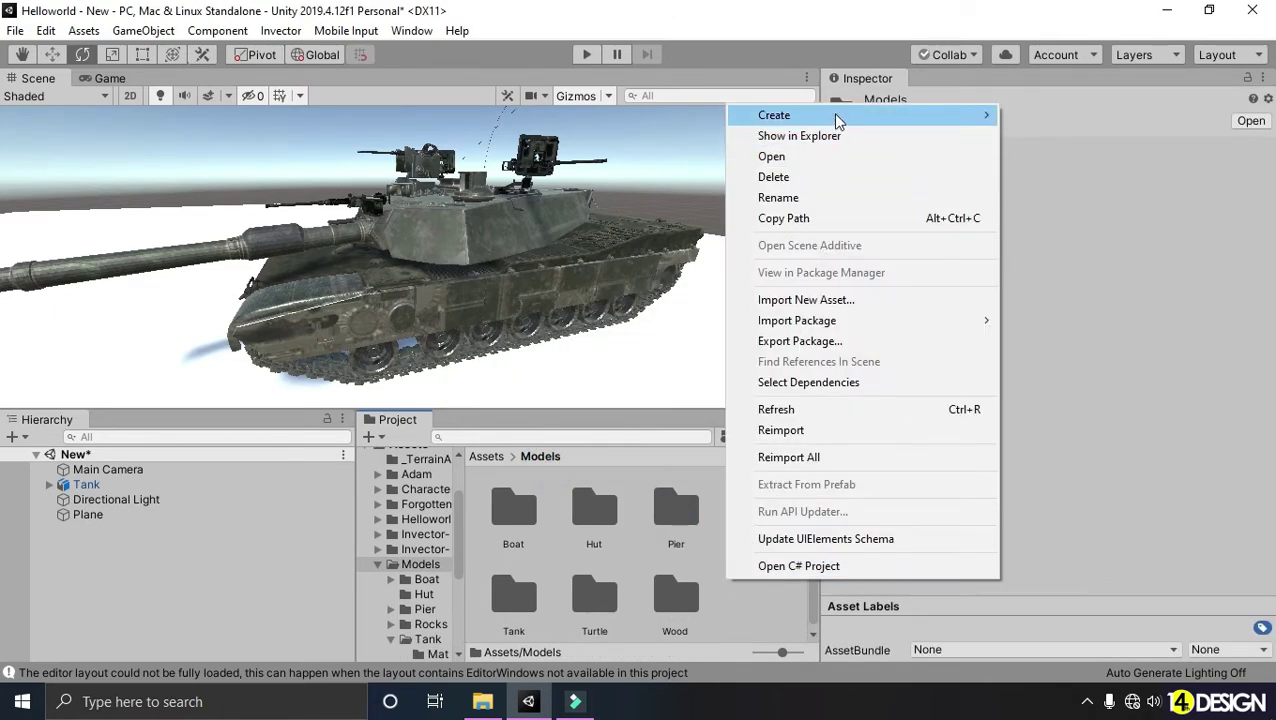
{"action": "mouse_move", "coordinate": [840, 116]}
{"action": "left_click", "coordinate": [1081, 55]}
{"action": "type", "text": "City"}
{"action": "key", "text": "Return"}
Import Citty.fbx from the TurboSquid-Destroyed City Blocks folder on drive D into the City folder and inspect its model preview.
{"action": "key", "text": "alt+Tab"}
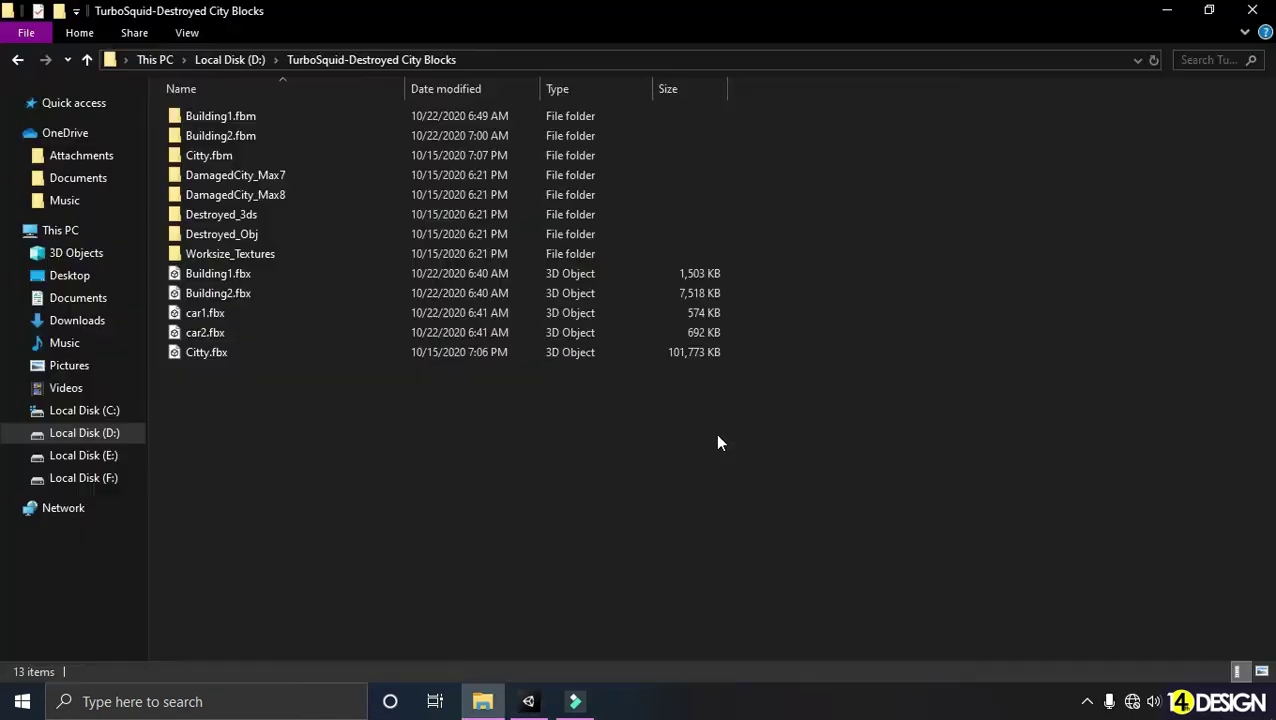
{"action": "left_click_drag", "start_coordinate": [203, 352], "coordinate": [603, 585]}
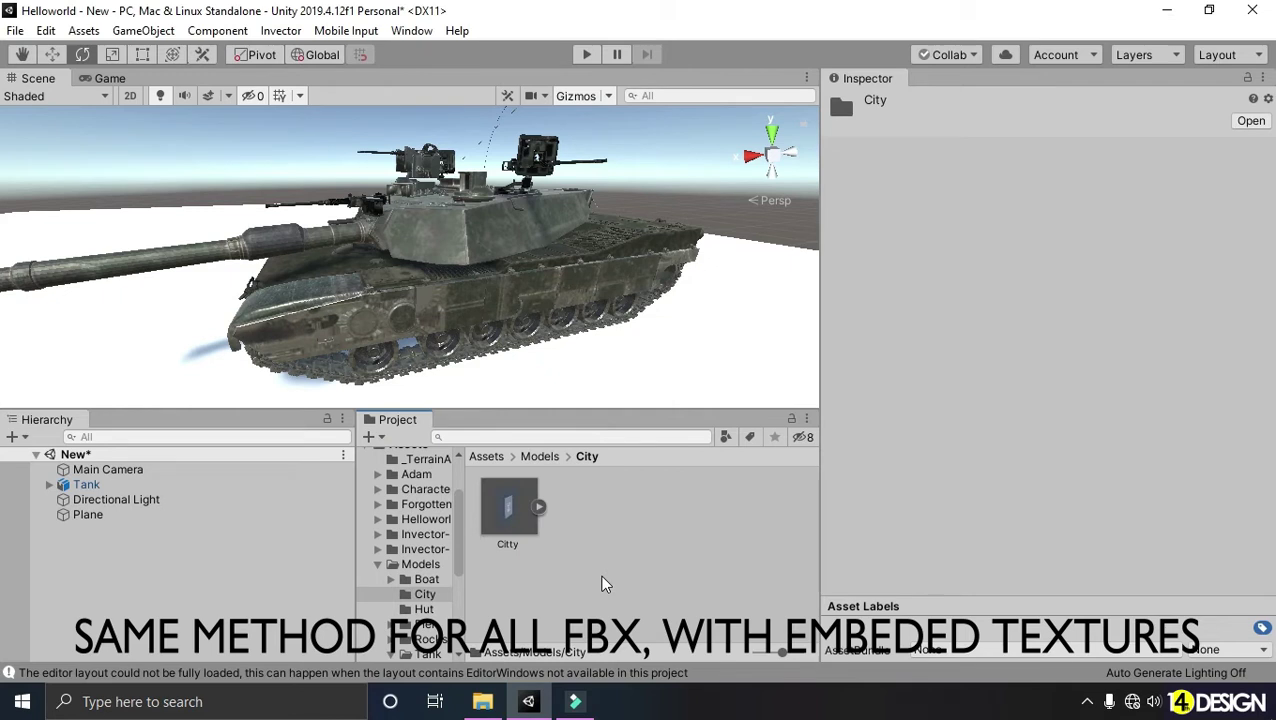
{"action": "left_click", "coordinate": [508, 510]}
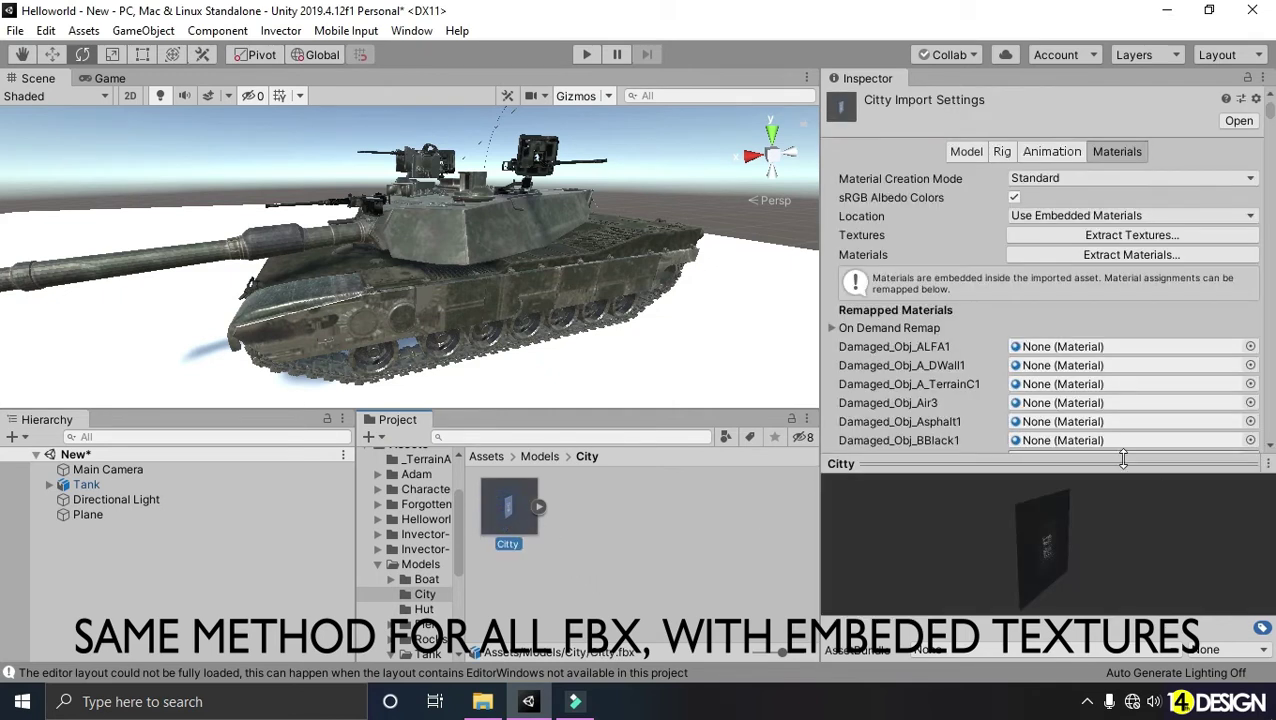
{"action": "mouse_move", "coordinate": [988, 497]}
{"action": "left_mouse_down"}
{"action": "mouse_move", "coordinate": [822, 451]}
{"action": "mouse_move", "coordinate": [1034, 447]}
{"action": "mouse_move", "coordinate": [990, 495]}
{"action": "left_mouse_up"}
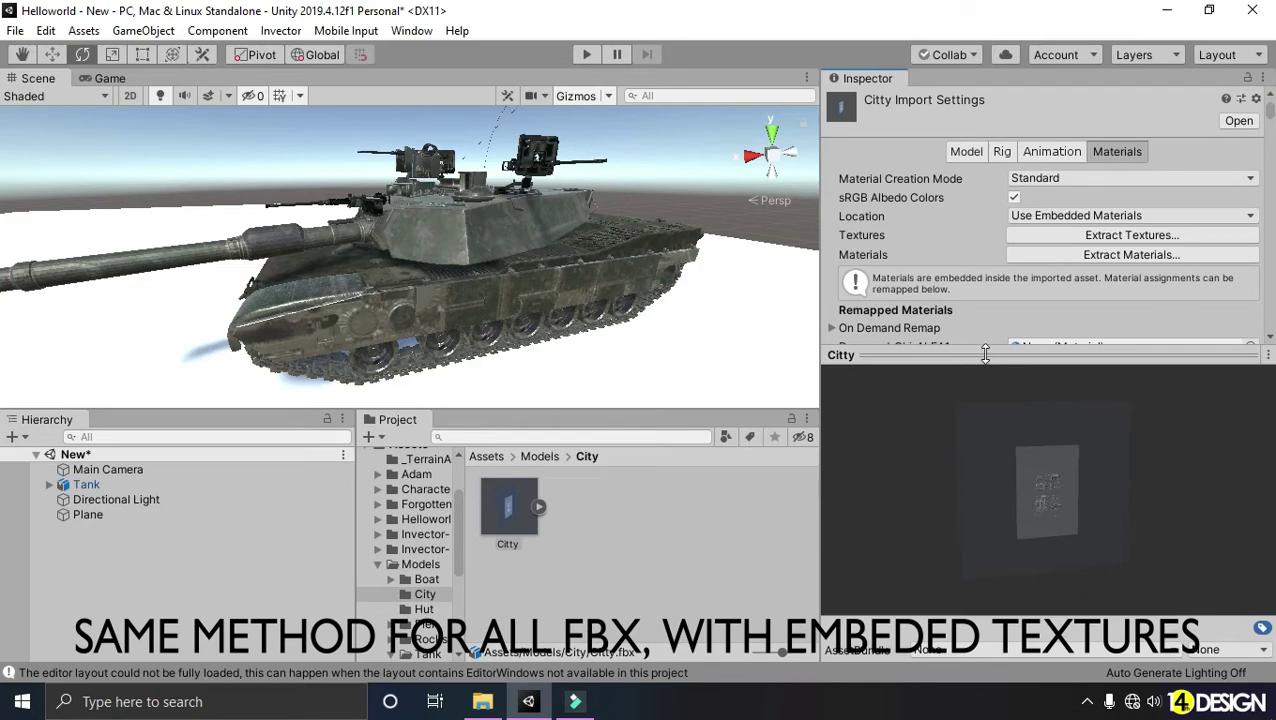
{"action": "left_click_drag", "start_coordinate": [981, 355], "coordinate": [981, 463]}
Extract the Citty model's textures into a new Tex folder inside City and dismiss the NormalMap settings dialog.
{"action": "left_click", "coordinate": [1143, 237]}
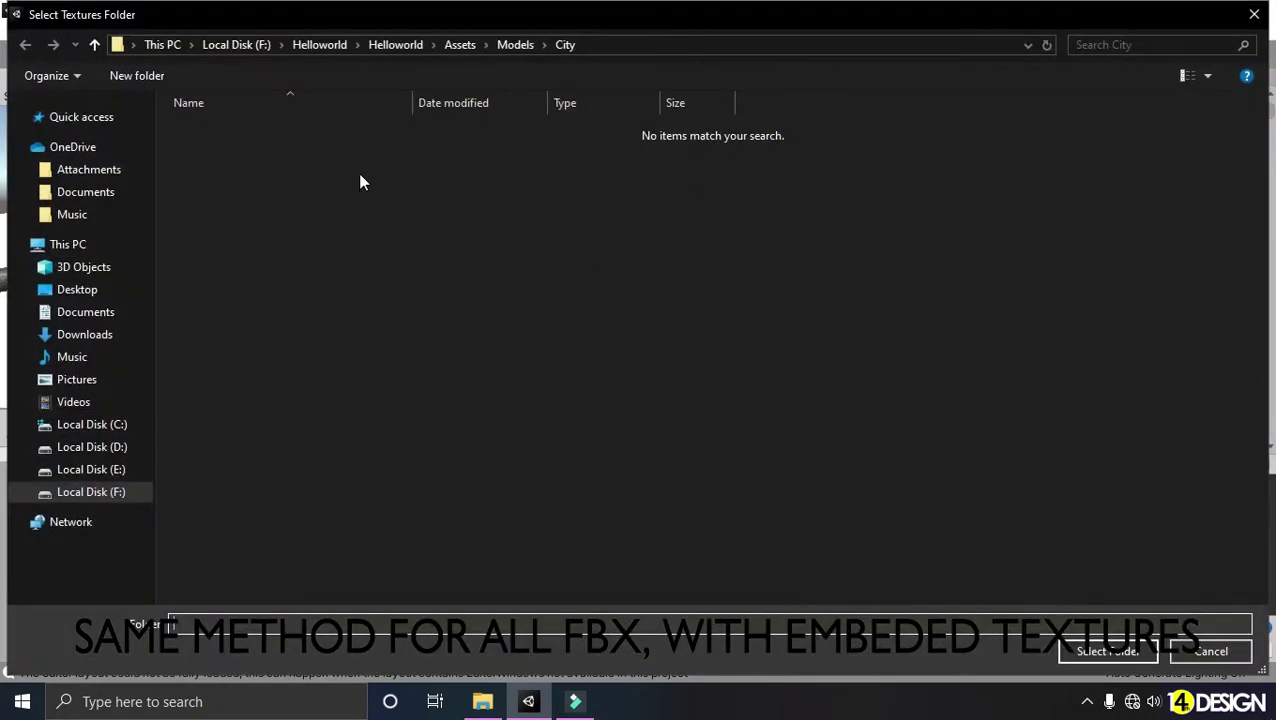
{"action": "key", "text": "ctrl+shift+n"}
{"action": "type", "text": "Tex"}
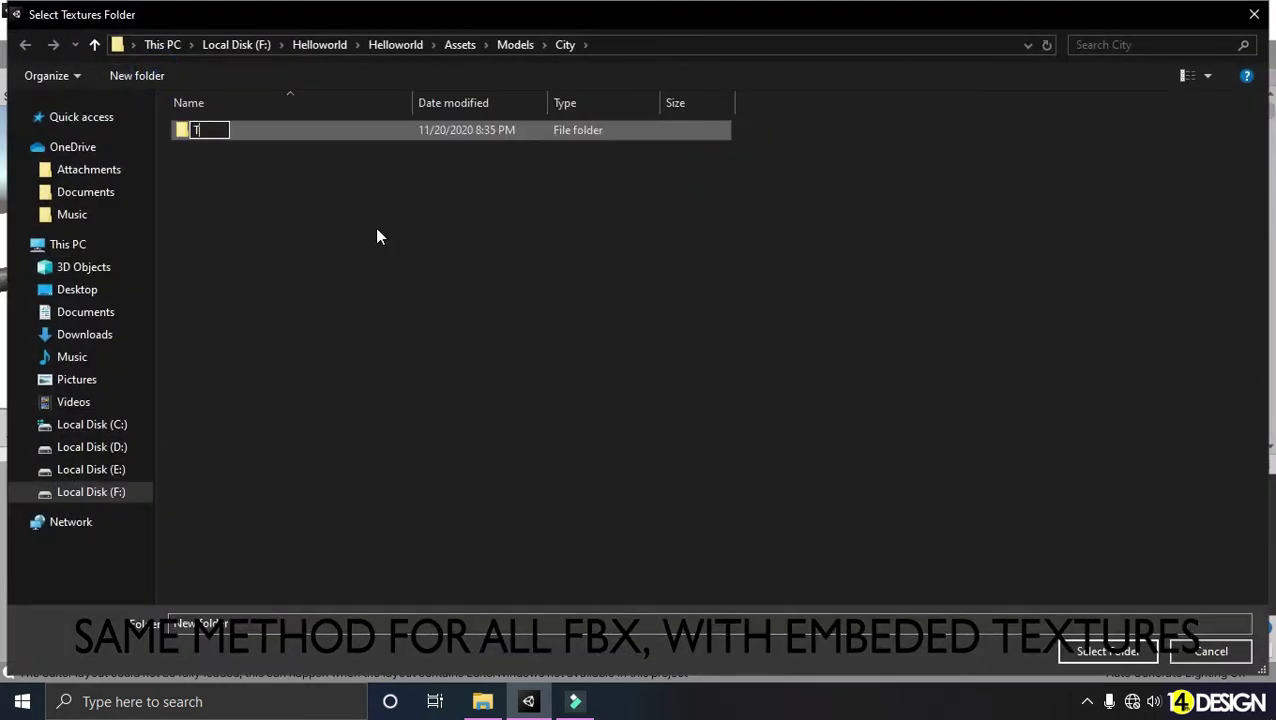
{"action": "key", "text": "Return"}
{"action": "key", "text": "Return"}
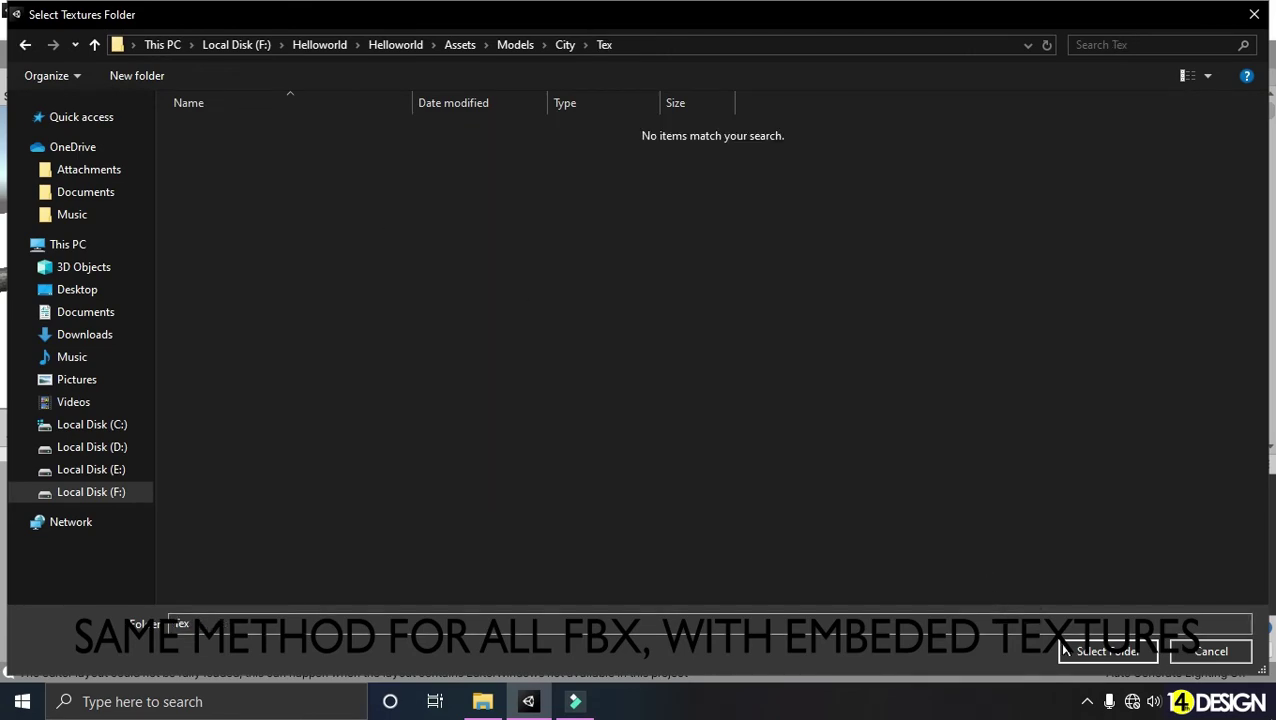
{"action": "left_click", "coordinate": [1107, 651]}
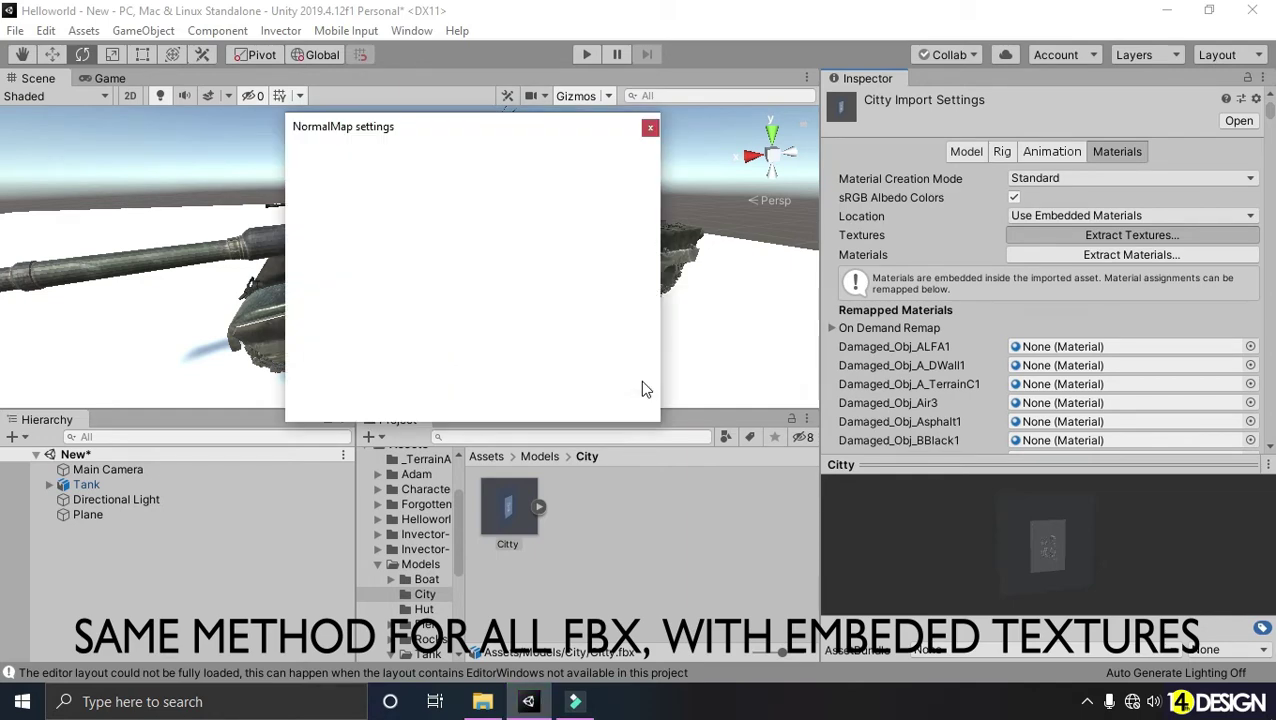
{"action": "left_click", "coordinate": [574, 401]}
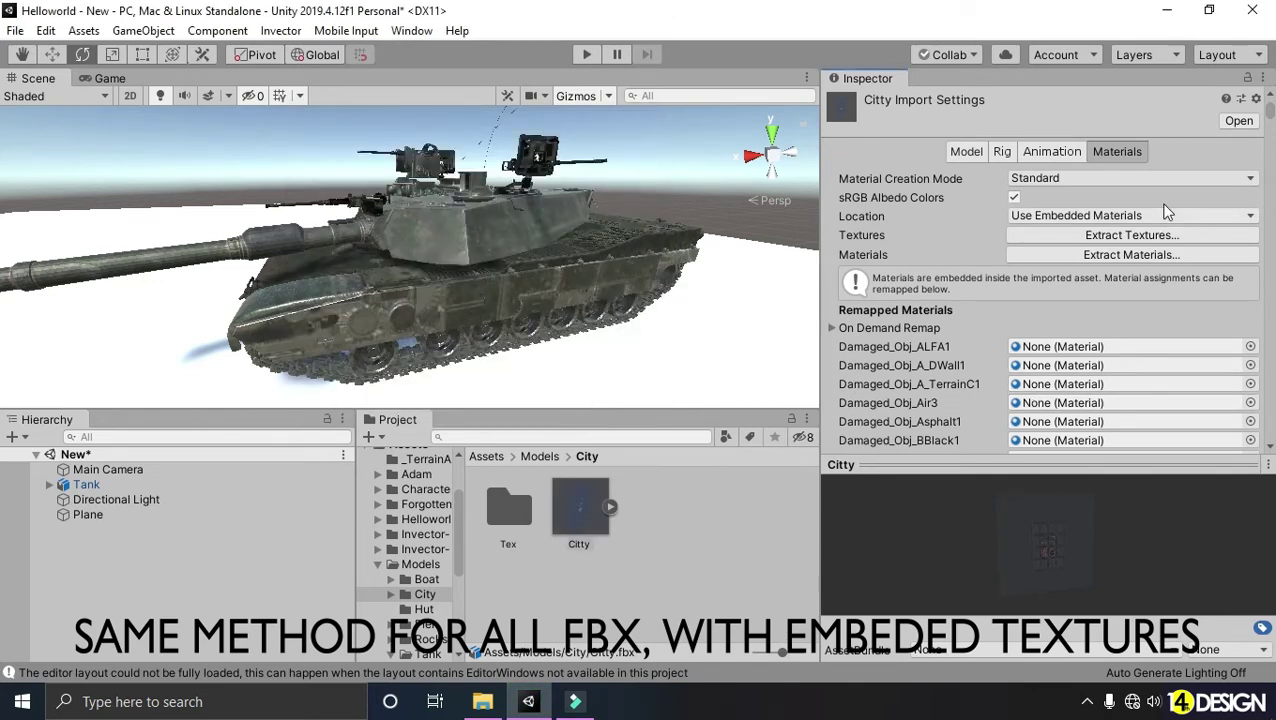
Extract the Citty model's materials into a new Mat folder inside City.
{"action": "left_click", "coordinate": [1131, 255]}
{"action": "left_click", "coordinate": [170, 80]}
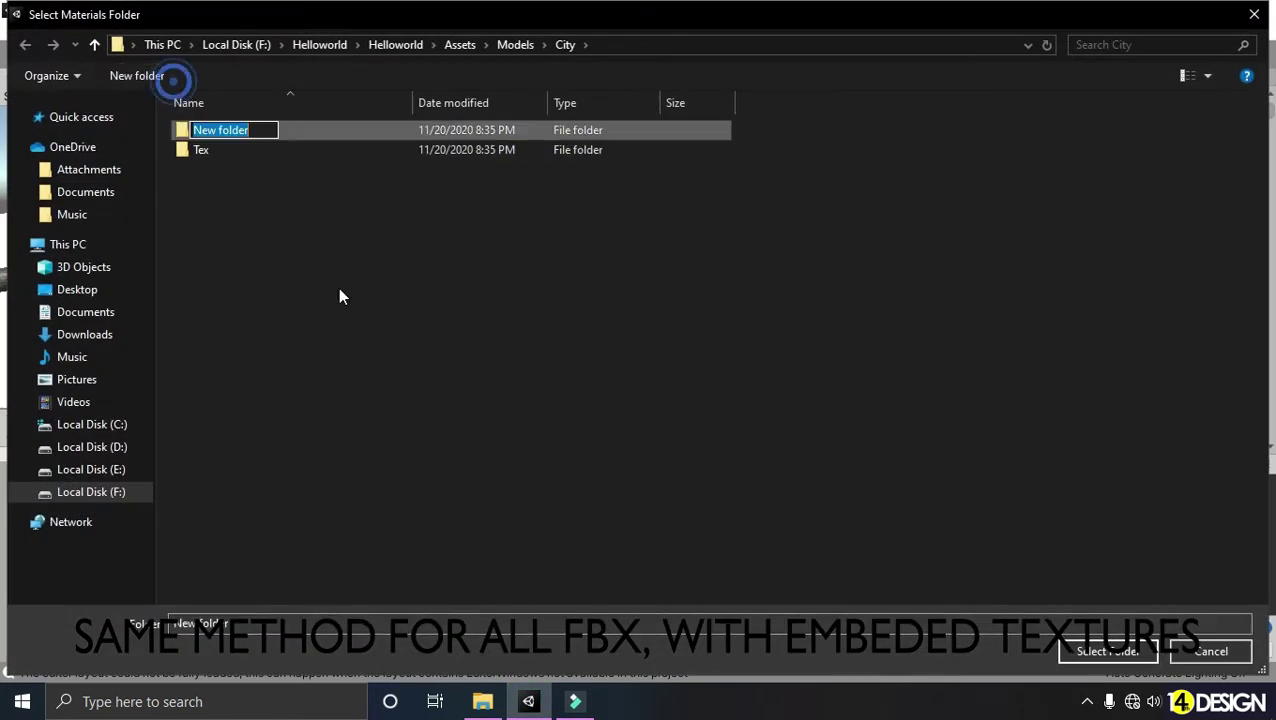
{"action": "type", "text": "Mat"}
{"action": "key", "text": "Return"}
{"action": "key", "text": "Return"}
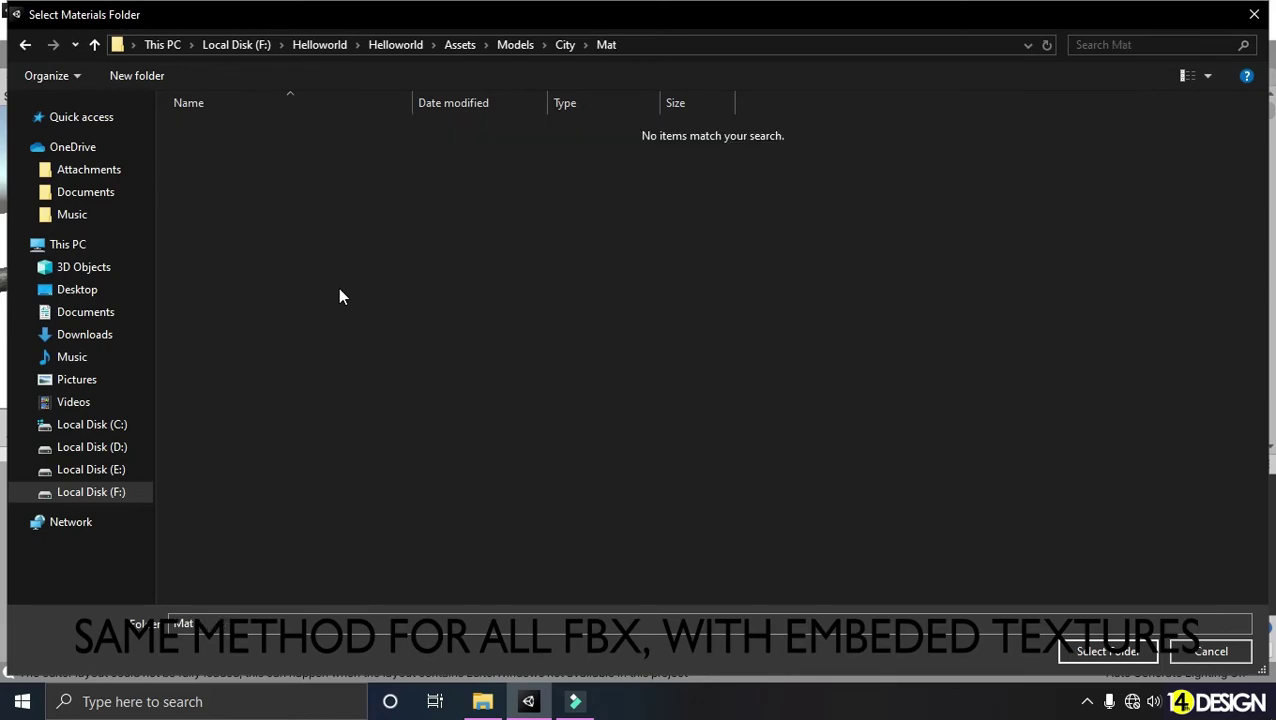
{"action": "left_click", "coordinate": [1120, 651]}
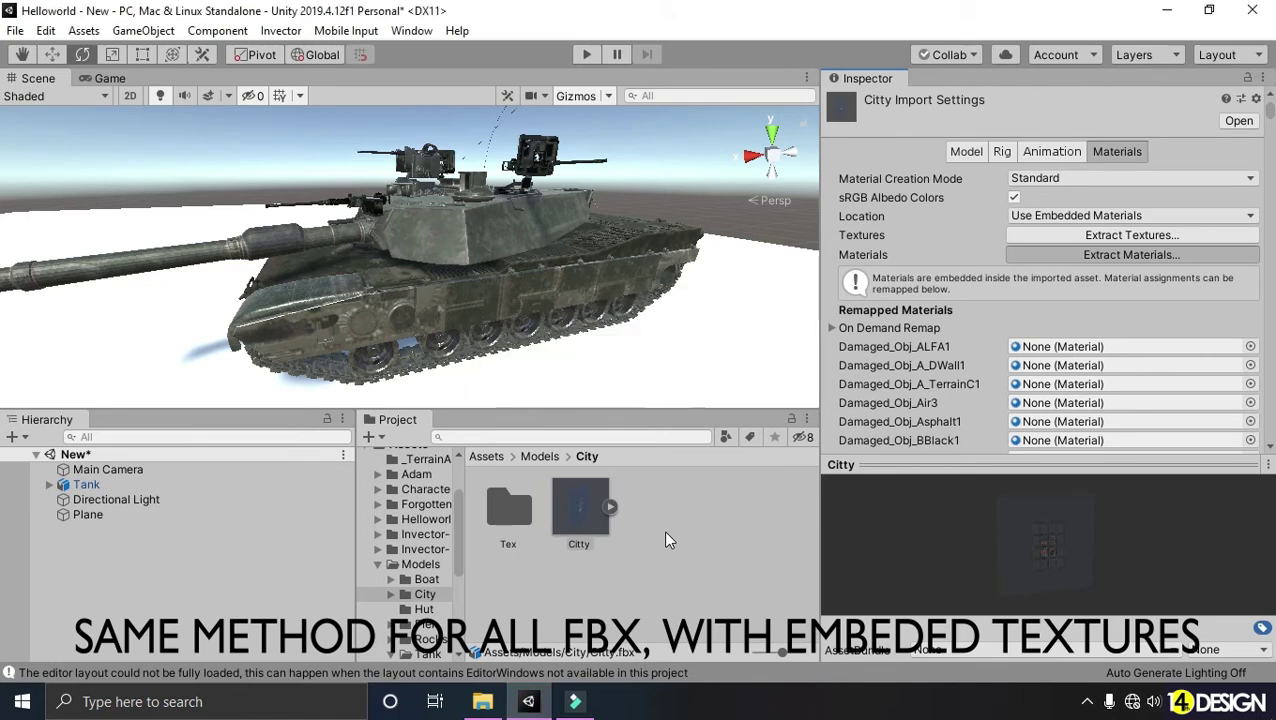
Place the Citty model in the scene near the tank and set its X rotation to -90.
{"action": "scroll", "coordinate": [493, 270], "scroll_direction": "down", "scroll_amount": 8}
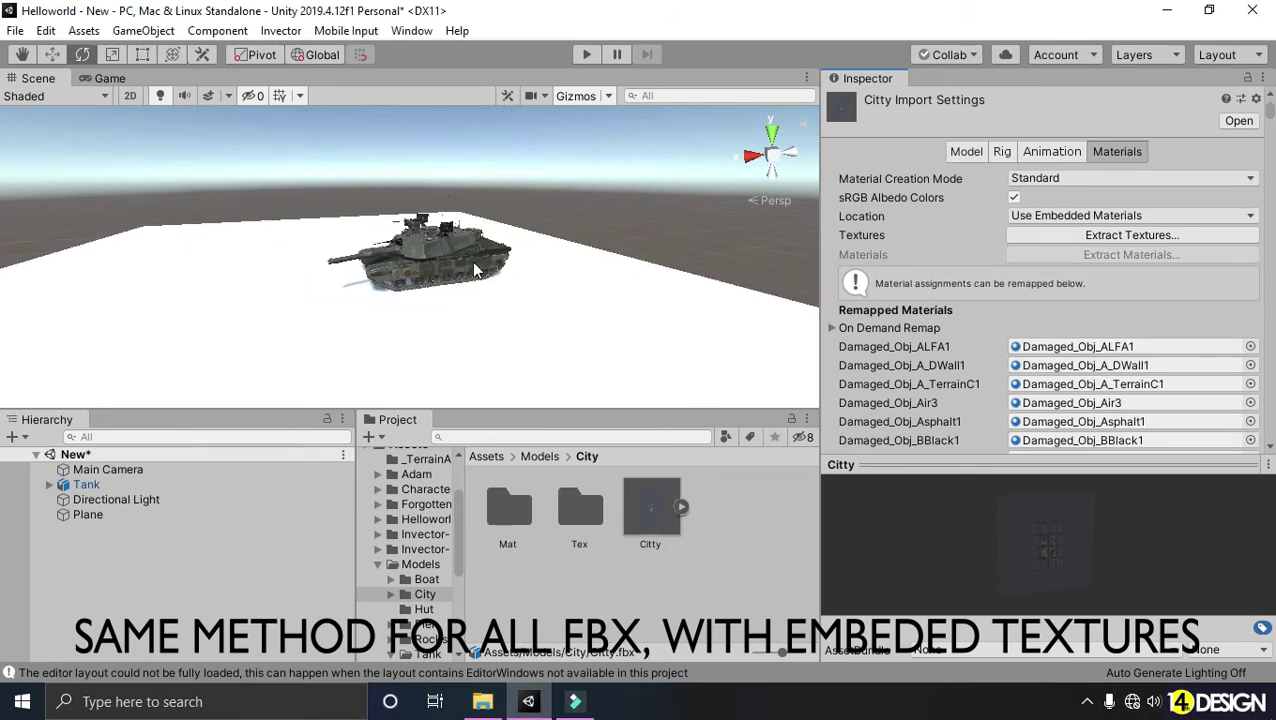
{"action": "left_click_drag", "start_coordinate": [645, 505], "coordinate": [413, 336]}
{"action": "left_click", "coordinate": [1030, 213]}
{"action": "type", "text": "-90"}
Scale the city uniformly to about 3.87, move it to about X 122.6, Y 9.3, Z 156.1 around the tank, and deselect it.
{"action": "left_click_drag", "start_coordinate": [688, 298], "coordinate": [490, 316], "text": "alt"}
{"action": "left_click_drag", "start_coordinate": [420, 296], "coordinate": [649, 304]}
{"action": "key", "text": "w"}
{"action": "left_click_drag", "start_coordinate": [501, 300], "coordinate": [41, 372], "text": "alt"}
{"action": "scroll", "coordinate": [370, 297], "scroll_direction": "up", "scroll_amount": 5}
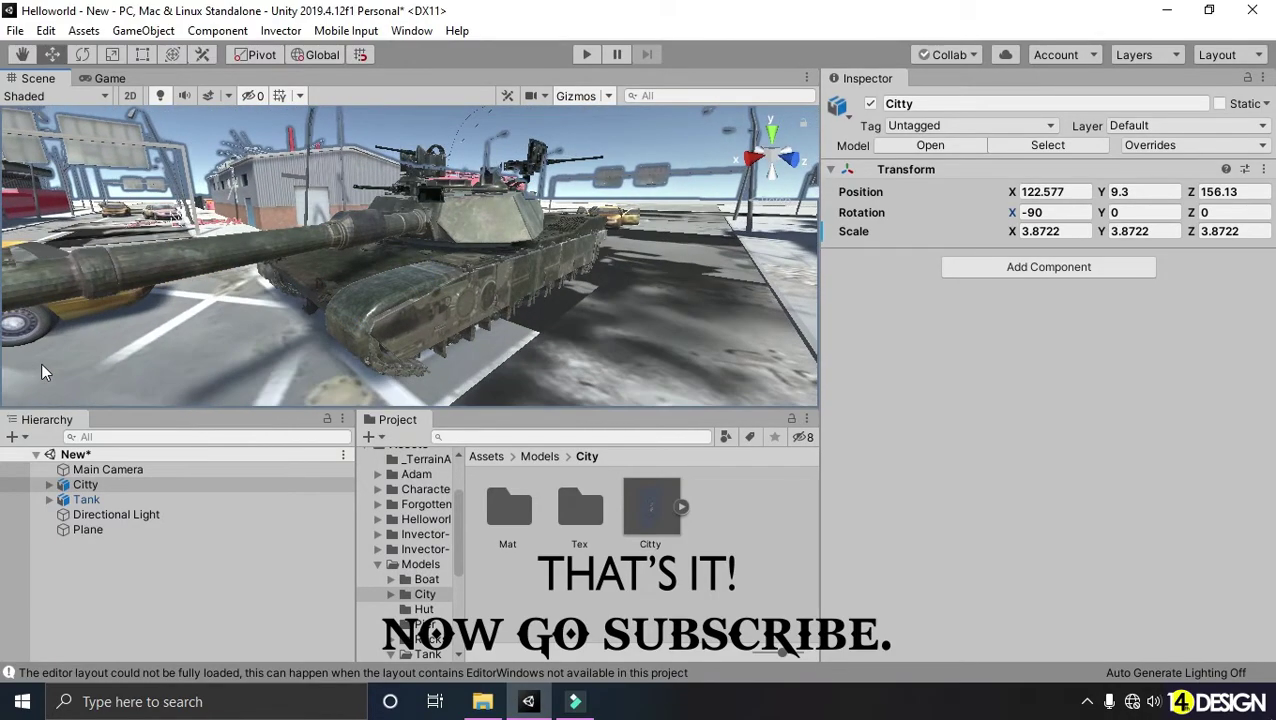
{"action": "left_click", "coordinate": [630, 118]}
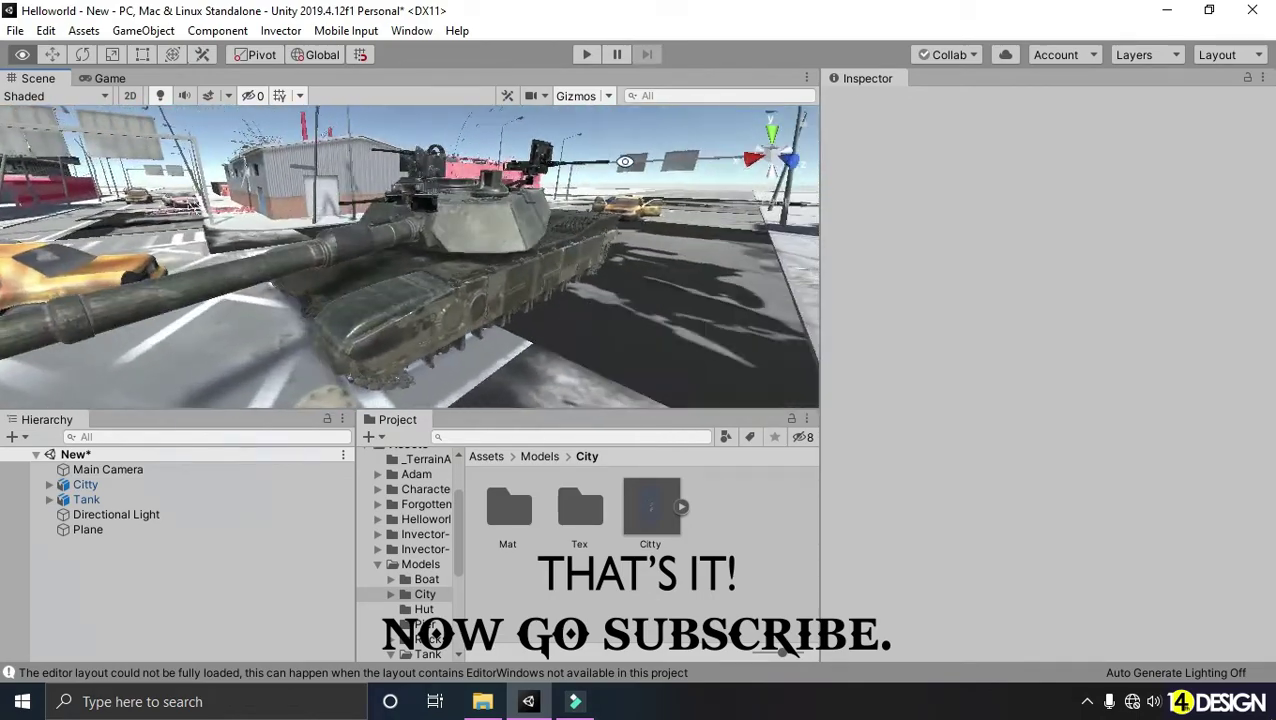